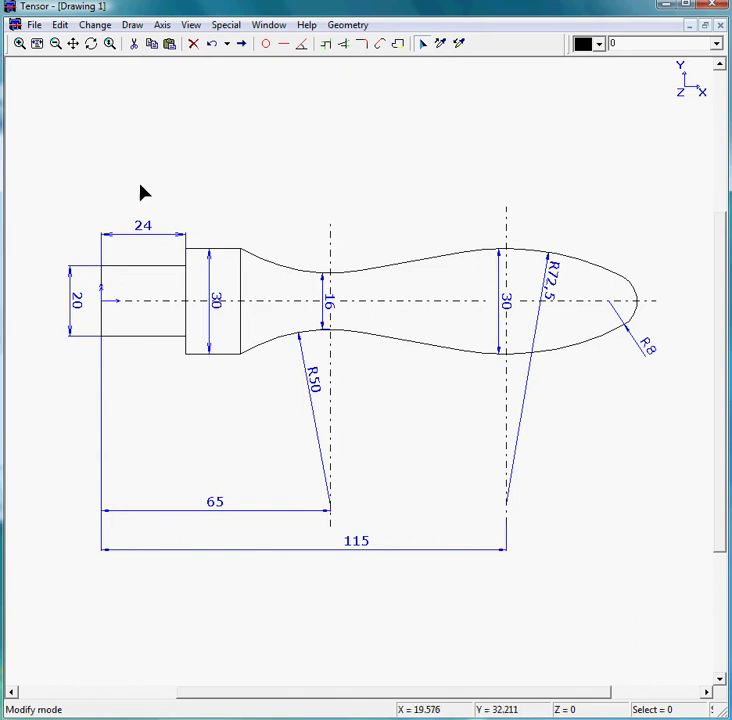
Window-select the entire dimensioned handle drawing and delete it, leaving Drawing 1 empty
{"action": "mouse_move", "coordinate": [35, 124]}
{"action": "left_mouse_down"}
{"action": "mouse_move", "coordinate": [539, 577]}
{"action": "mouse_move", "coordinate": [688, 645]}
{"action": "mouse_move", "coordinate": [686, 623]}
{"action": "left_mouse_up"}
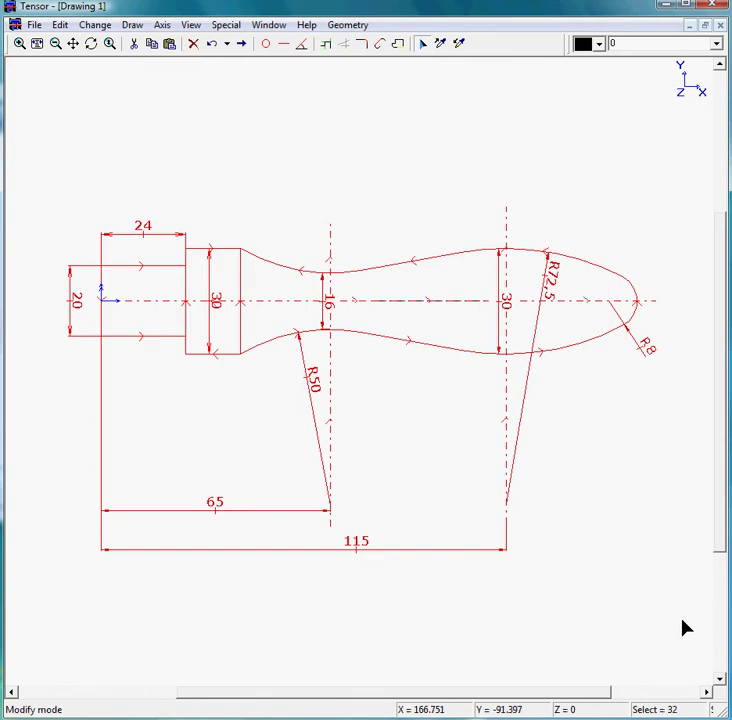
{"action": "left_click", "coordinate": [194, 45]}
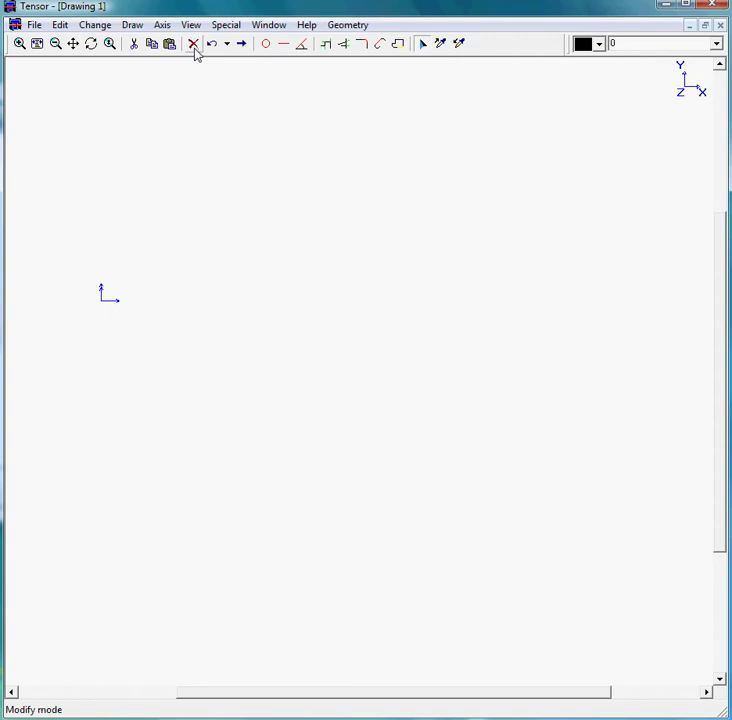
Draw a vertical line at X 0 down to Y -10, then begin a horizontal line from its bottom
{"action": "left_click", "coordinate": [37, 44]}
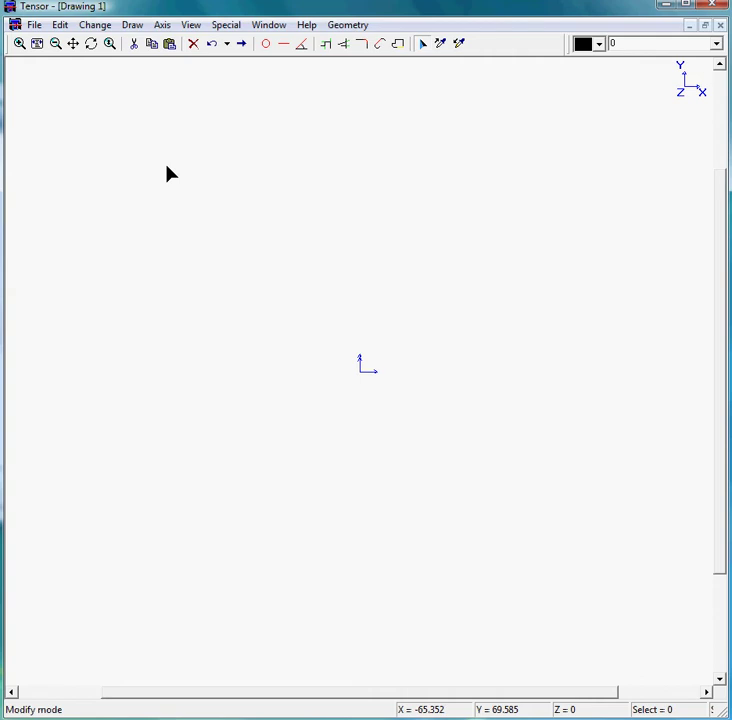
{"action": "left_click", "coordinate": [284, 44]}
{"action": "left_click_drag", "start_coordinate": [349, 372], "coordinate": [349, 420]}
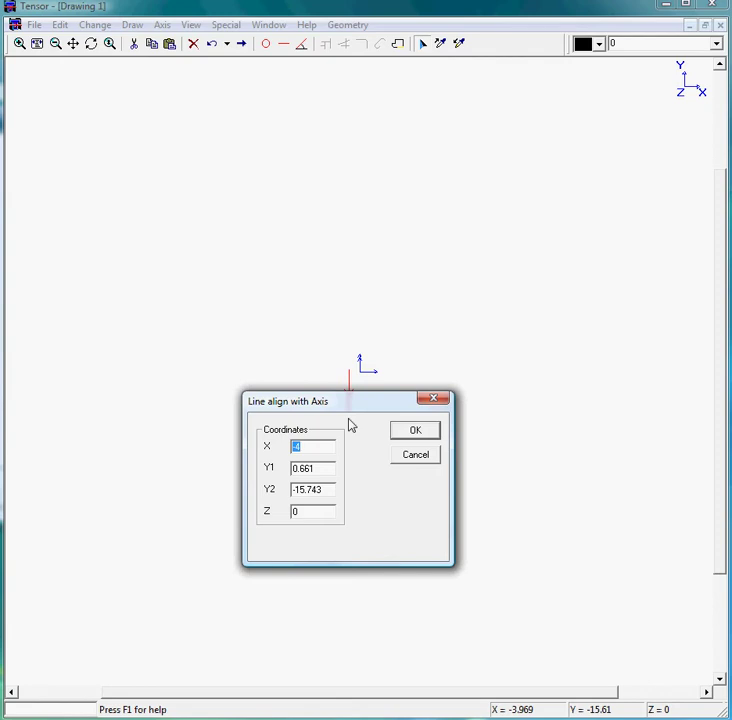
{"action": "type", "text": "0"}
{"action": "left_click_drag", "start_coordinate": [325, 488], "coordinate": [216, 485]}
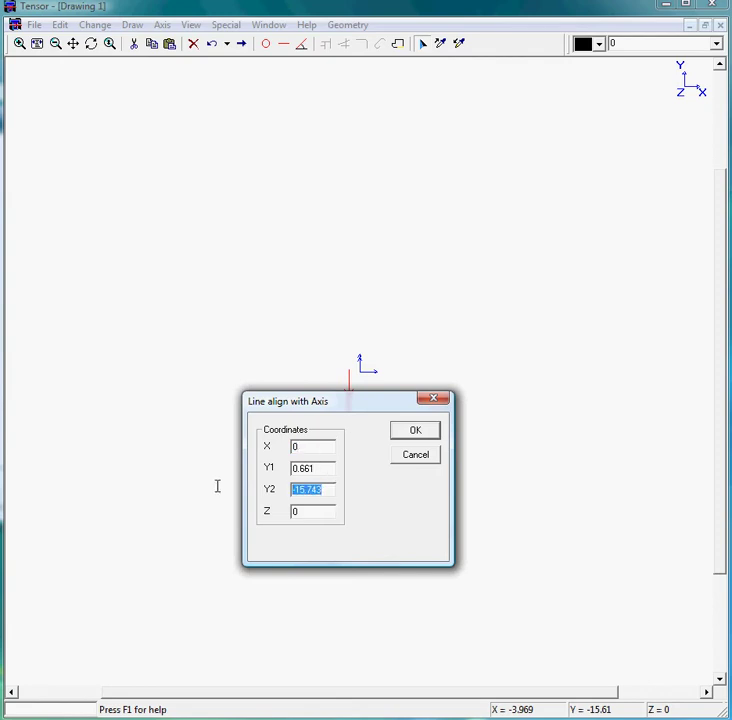
{"action": "type", "text": "-10"}
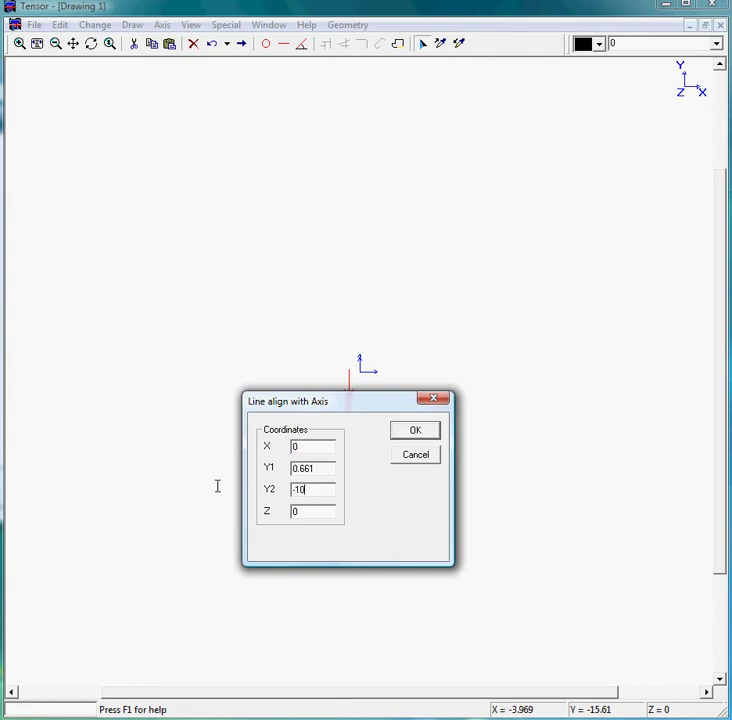
{"action": "left_click", "coordinate": [395, 434]}
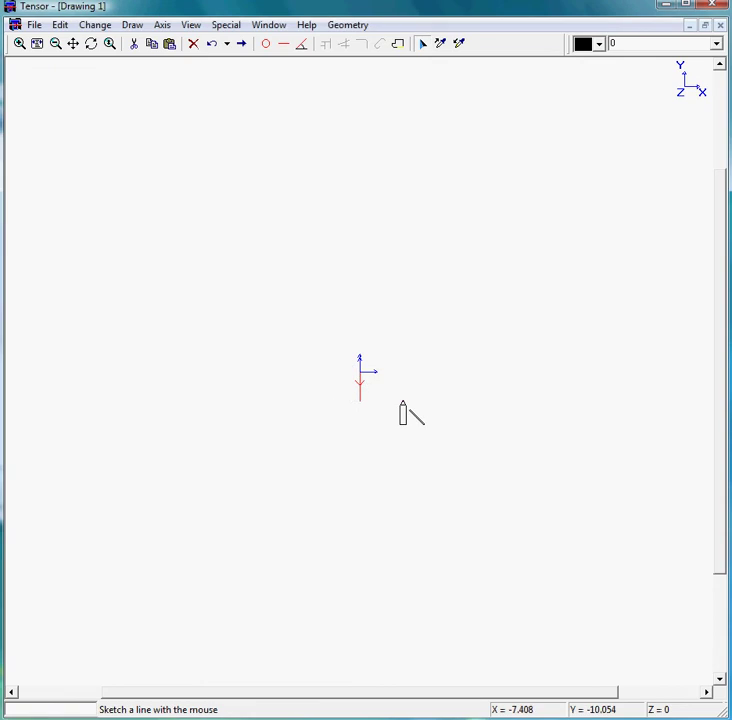
{"action": "left_click_drag", "start_coordinate": [327, 401], "coordinate": [462, 403]}
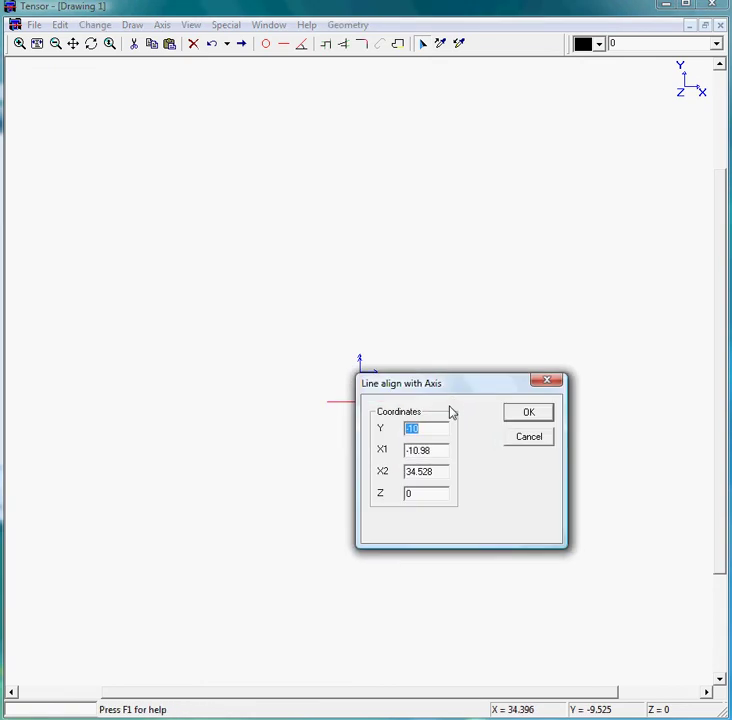
{"action": "left_click_drag", "start_coordinate": [446, 472], "coordinate": [372, 470]}
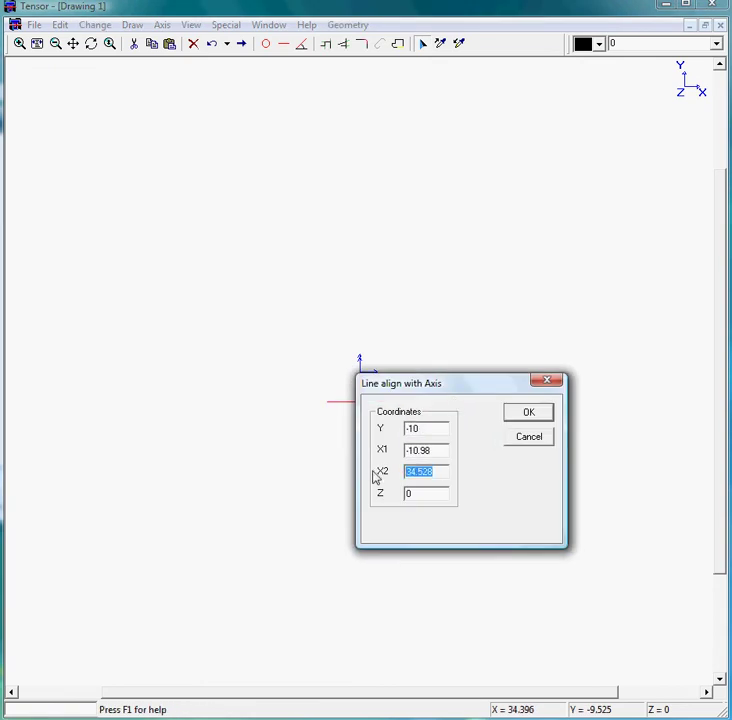
End the horizontal line at X 24 and trim it into a clean corner with the vertical line
{"action": "type", "text": "24"}
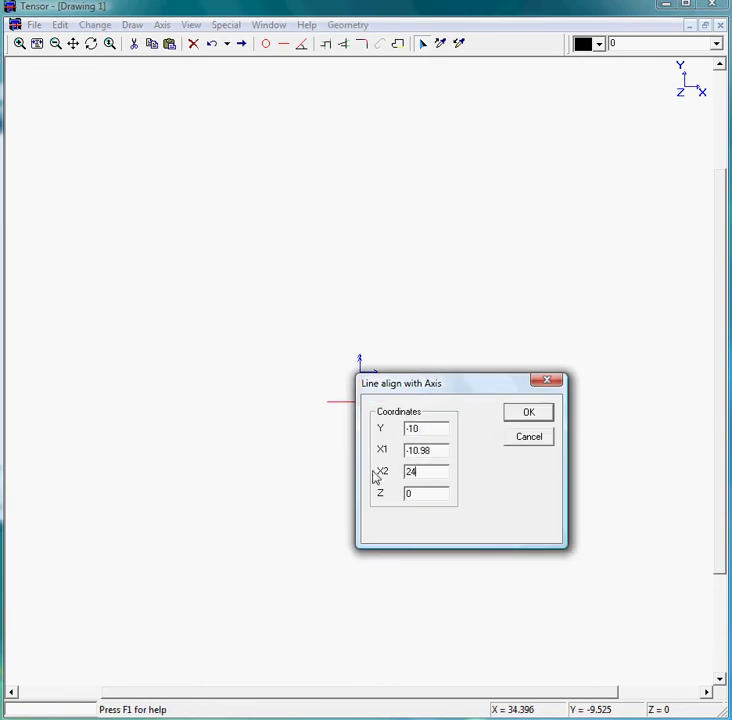
{"action": "left_click", "coordinate": [521, 418]}
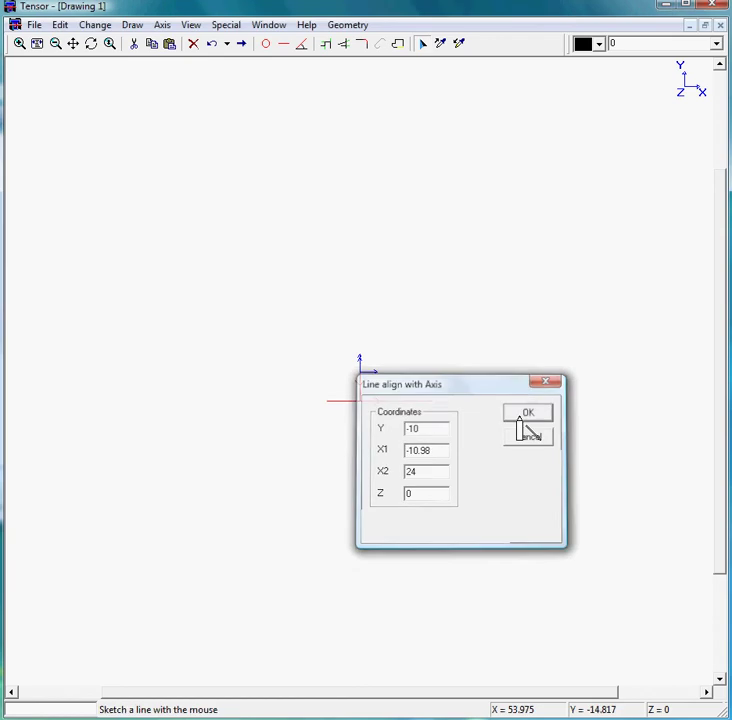
{"action": "left_click", "coordinate": [323, 50]}
Zoom out and pan the L-shape toward the lower left to make room
{"action": "left_click", "coordinate": [37, 44]}
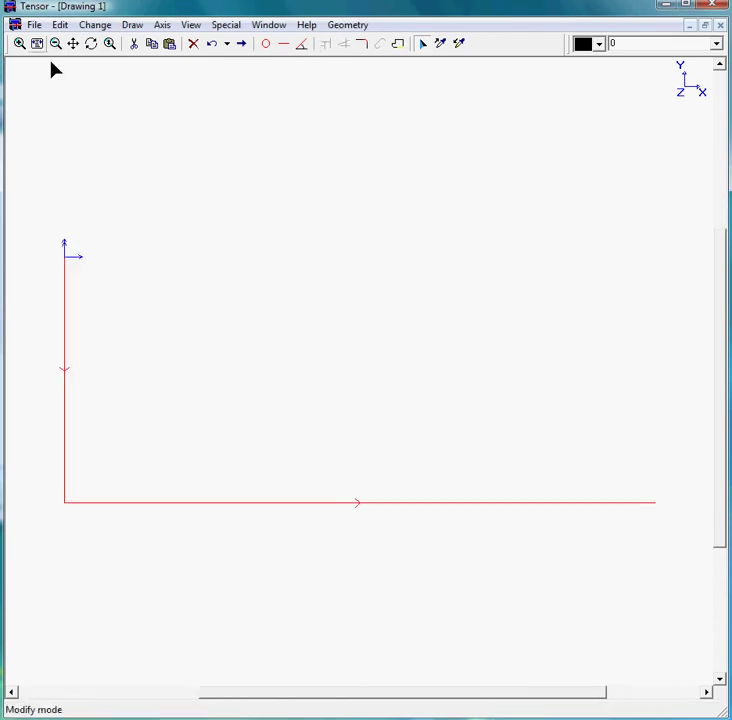
{"action": "left_click", "coordinate": [55, 44]}
{"action": "left_click", "coordinate": [55, 44]}
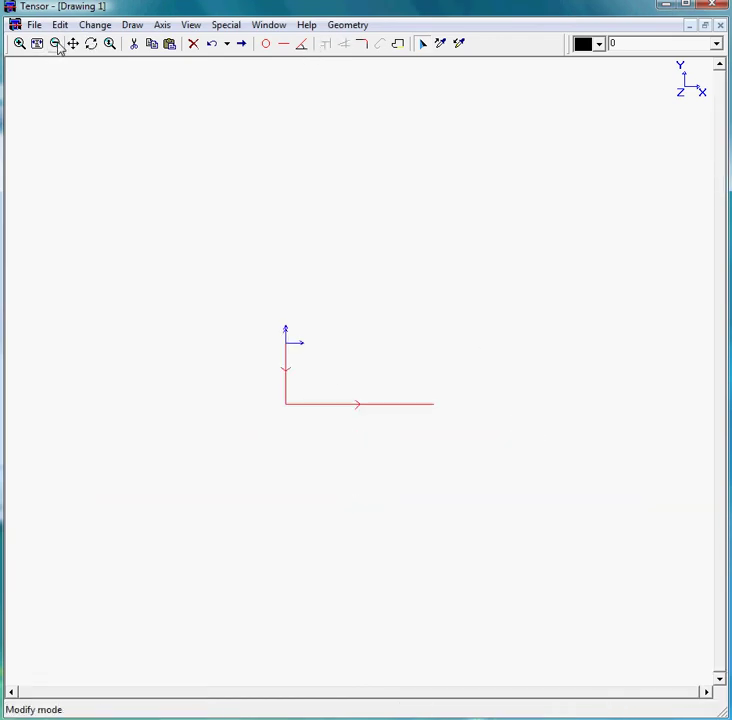
{"action": "left_click", "coordinate": [73, 44]}
{"action": "mouse_move", "coordinate": [391, 440]}
{"action": "left_mouse_down"}
{"action": "mouse_move", "coordinate": [188, 456]}
{"action": "mouse_move", "coordinate": [190, 464]}
{"action": "left_mouse_up"}
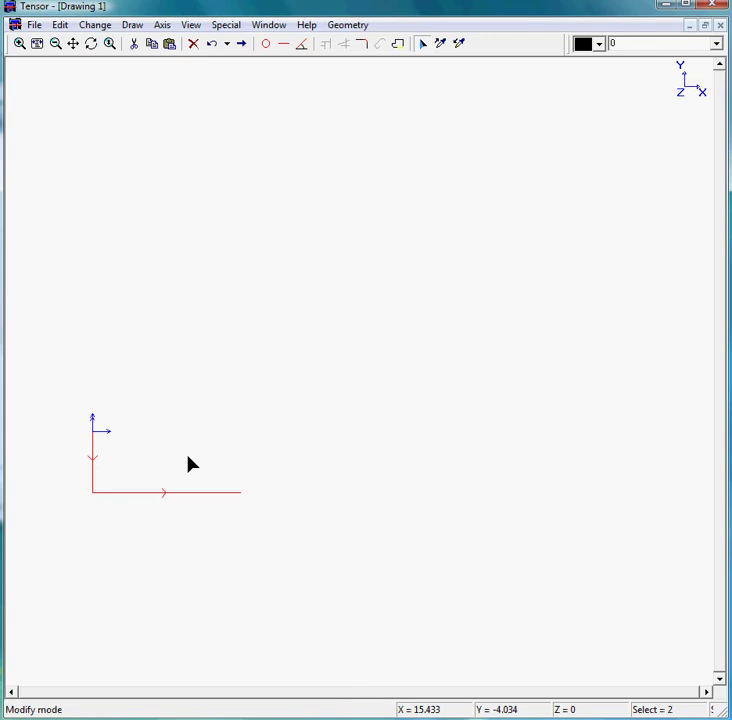
{"action": "left_click", "coordinate": [284, 44]}
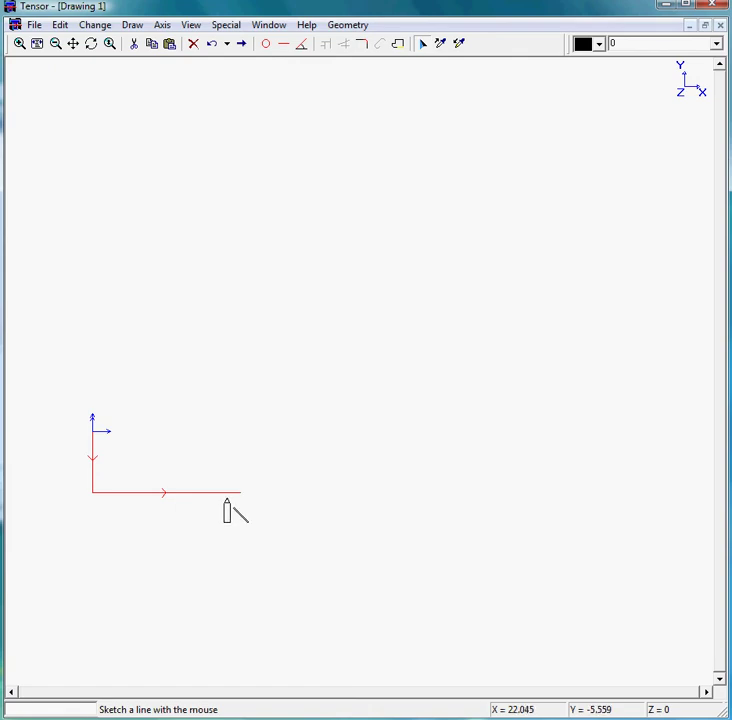
Drop a vertical line at X 24 and add a horizontal line at Y -15 running right
{"action": "left_click_drag", "start_coordinate": [228, 505], "coordinate": [232, 535]}
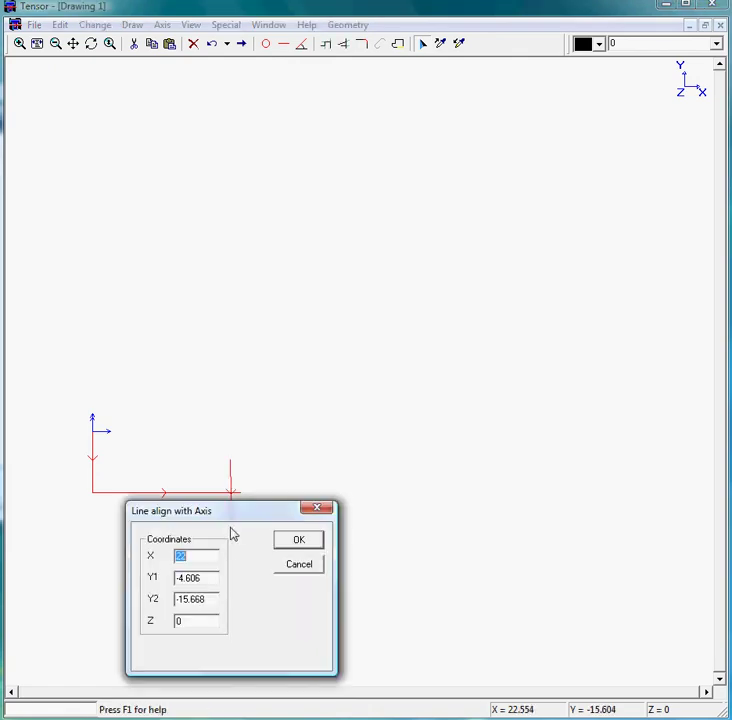
{"action": "type", "text": "24"}
{"action": "key", "text": "Return"}
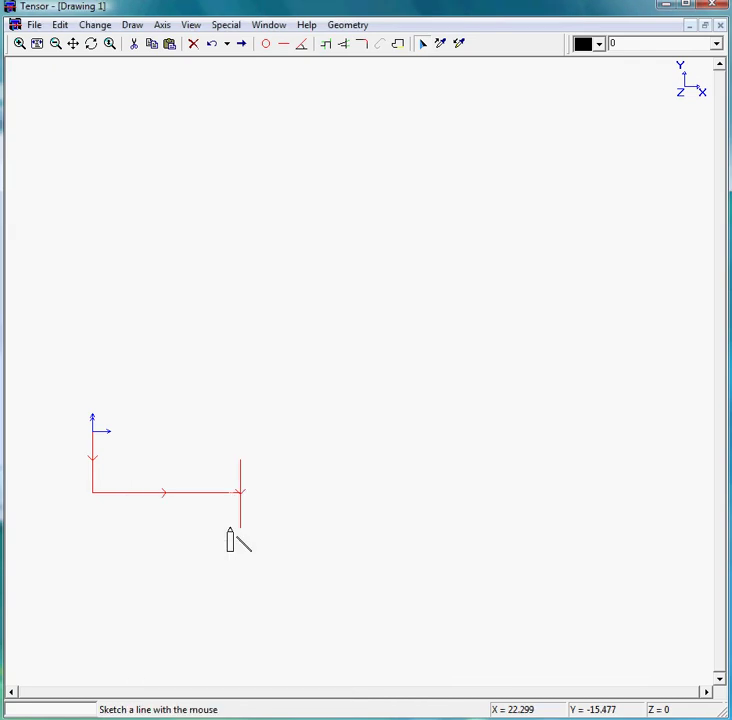
{"action": "mouse_move", "coordinate": [230, 528]}
{"action": "left_mouse_down"}
{"action": "mouse_move", "coordinate": [418, 530]}
{"action": "mouse_move", "coordinate": [323, 233]}
{"action": "left_mouse_up"}
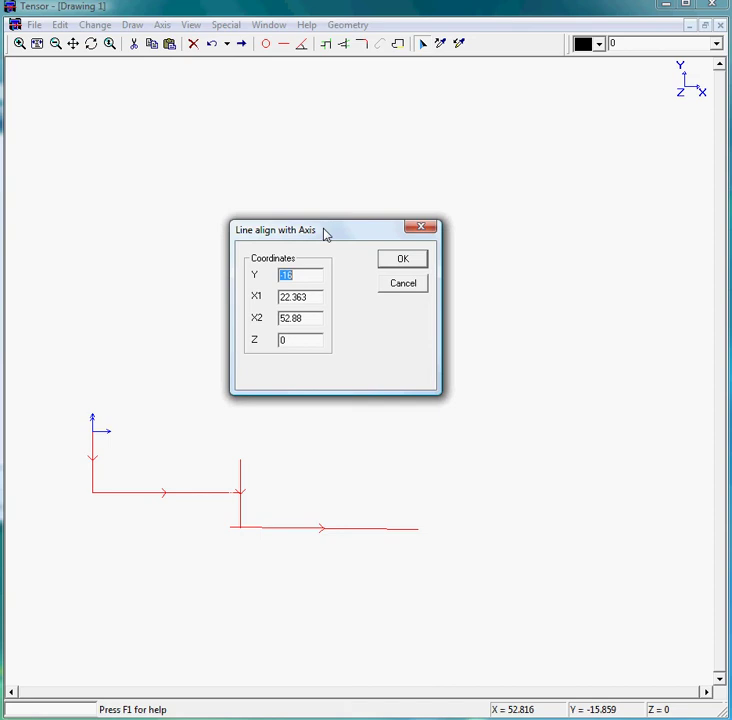
{"action": "type", "text": "-15"}
{"action": "left_click", "coordinate": [392, 262]}
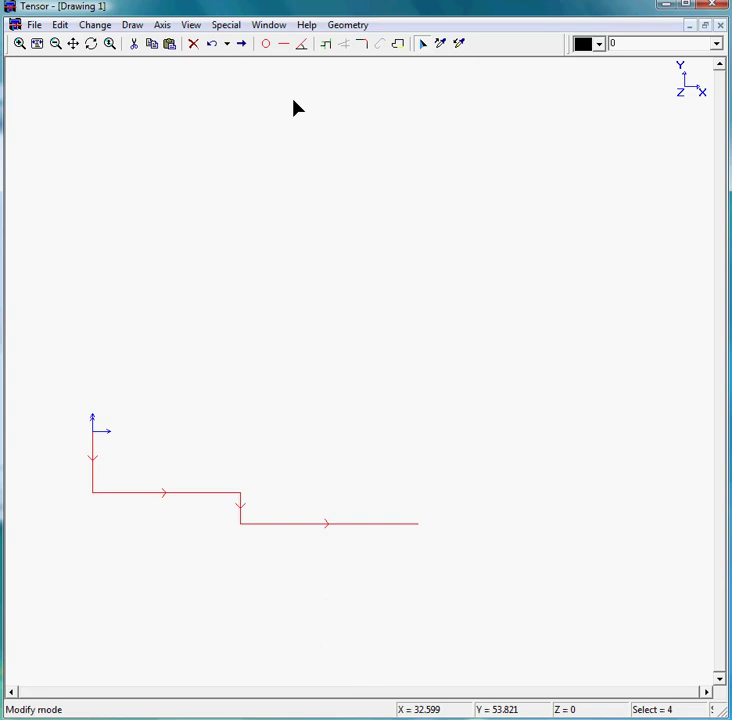
Start a coordinate arc from reset values with centre X 65, Y -58
{"action": "left_click", "coordinate": [266, 45]}
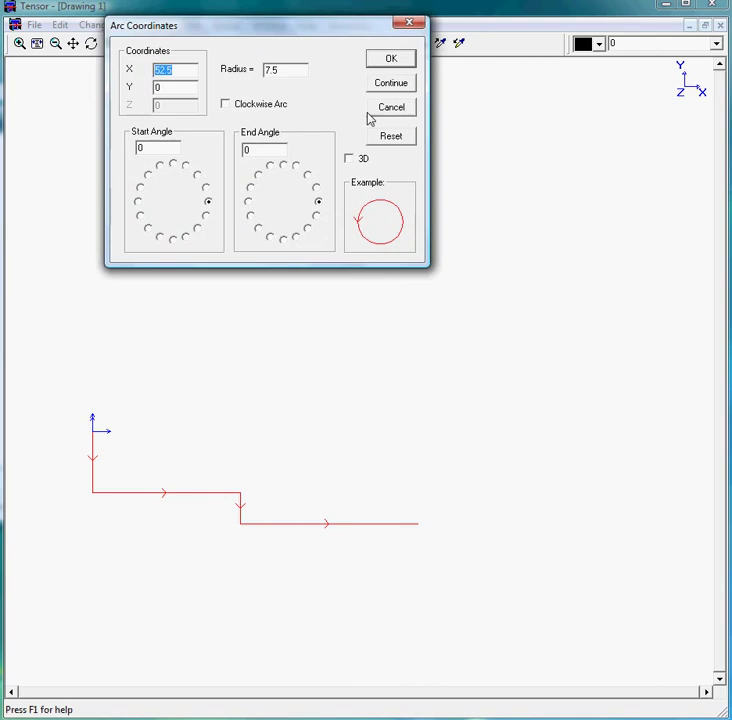
{"action": "left_click", "coordinate": [395, 137]}
{"action": "left_click_drag", "start_coordinate": [227, 31], "coordinate": [228, 87]}
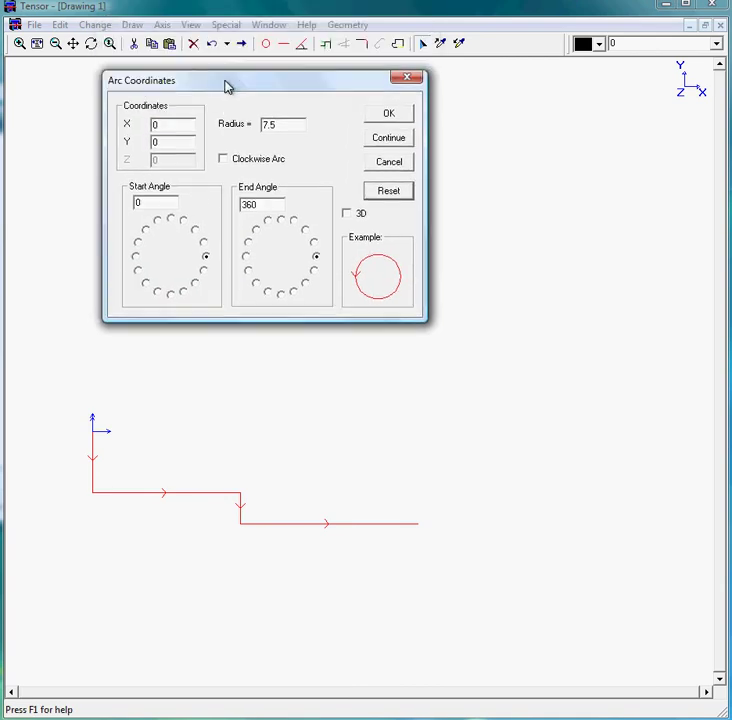
{"action": "double_click", "coordinate": [174, 123]}
{"action": "type", "text": "65"}
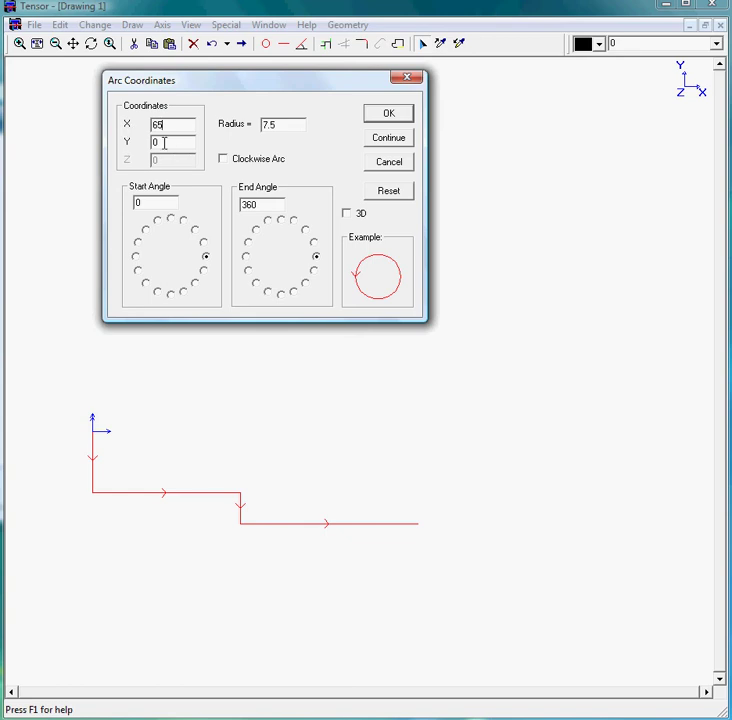
{"action": "double_click", "coordinate": [158, 142]}
{"action": "type", "text": "-8.50"}
Give the arc radius 50, running clockwise from 135° to 45°, and create it
{"action": "left_click", "coordinate": [296, 126]}
{"action": "left_click_drag", "start_coordinate": [285, 127], "coordinate": [220, 119]}
{"action": "type", "text": "50"}
{"action": "left_click", "coordinate": [145, 232]}
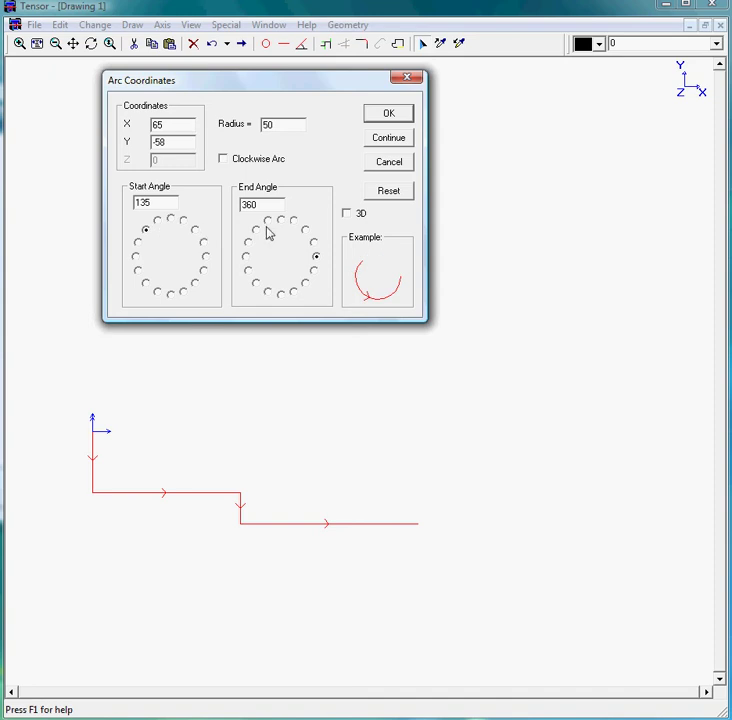
{"action": "left_click", "coordinate": [306, 231]}
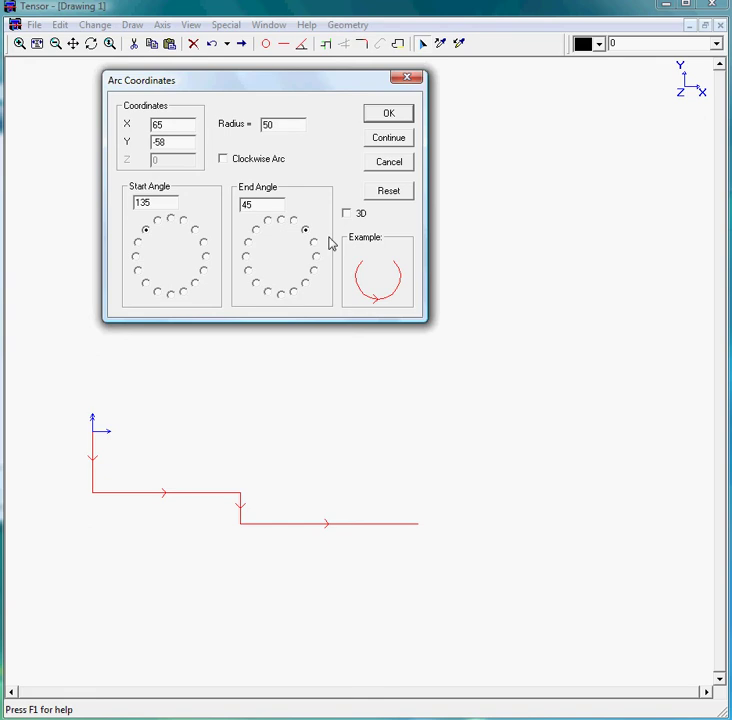
{"action": "left_click", "coordinate": [226, 161]}
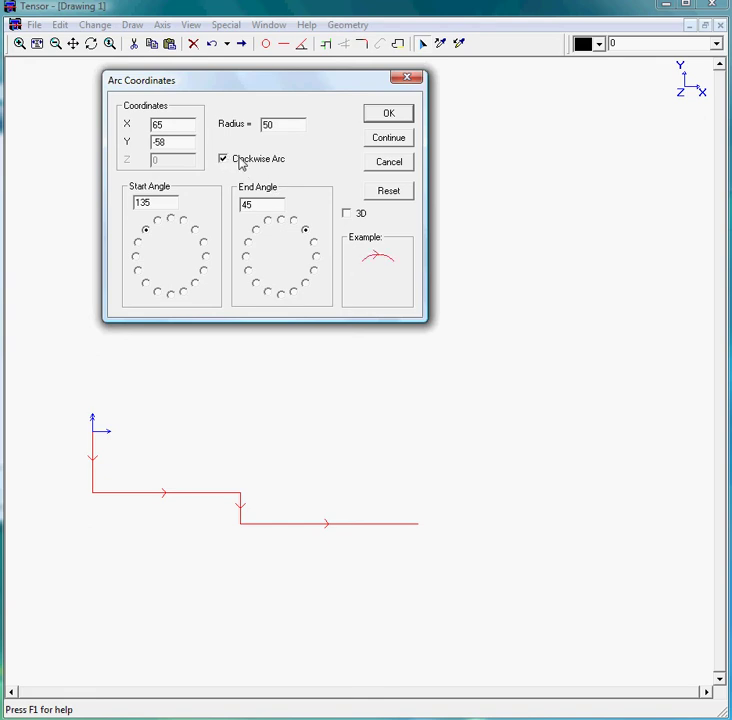
{"action": "left_click", "coordinate": [400, 114]}
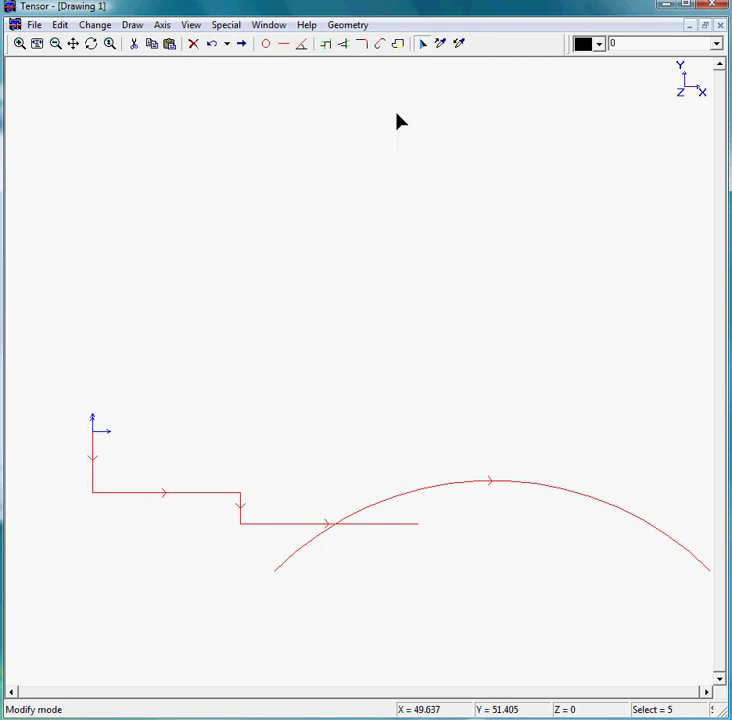
Trim the Y -15 line and R50 arc to meet, and pull the arc's right end back
{"action": "left_click", "coordinate": [37, 43]}
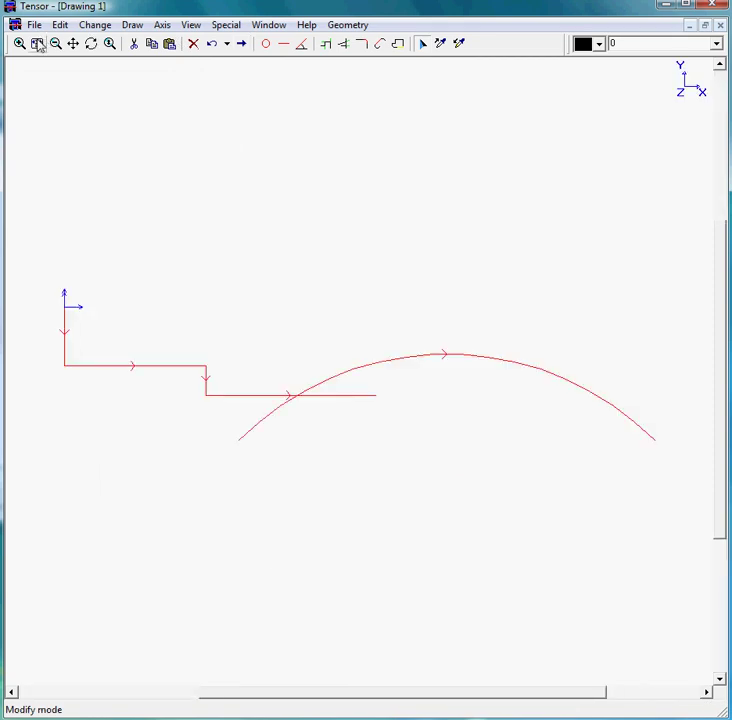
{"action": "left_click", "coordinate": [324, 45]}
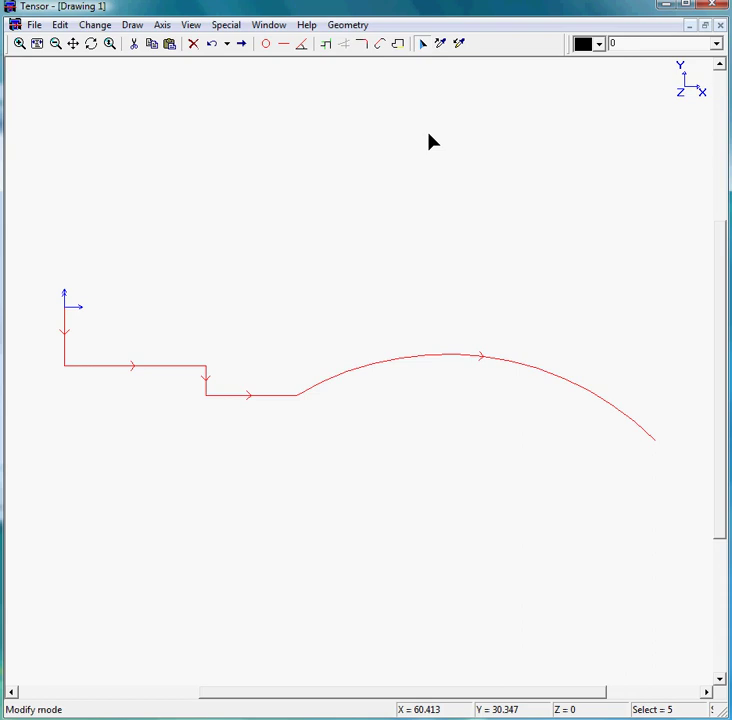
{"action": "left_click_drag", "start_coordinate": [651, 436], "coordinate": [563, 424]}
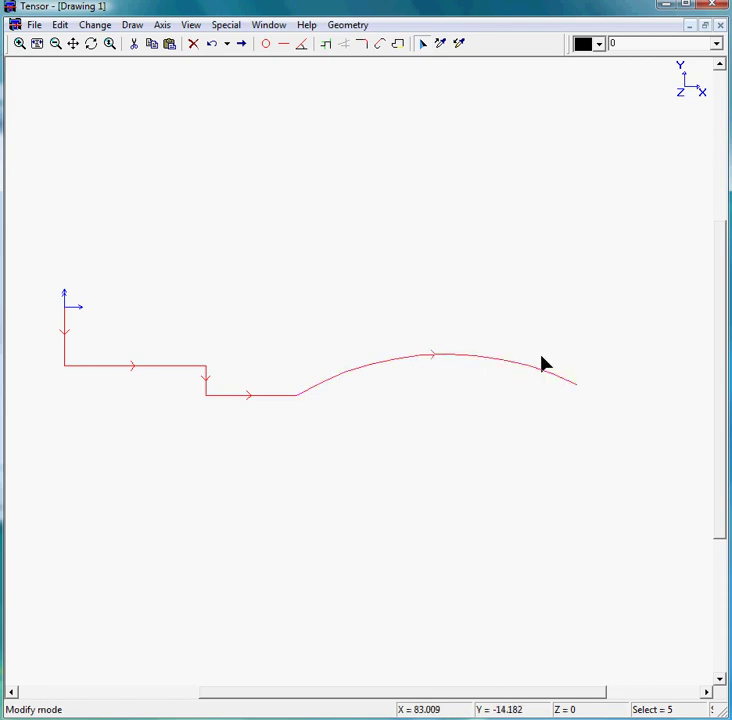
{"action": "left_click", "coordinate": [421, 44]}
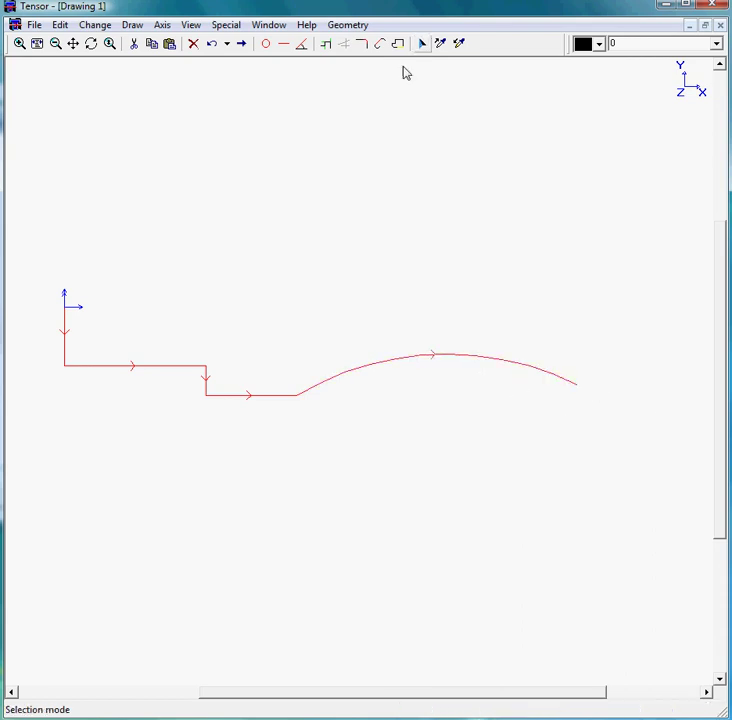
{"action": "left_click", "coordinate": [56, 44]}
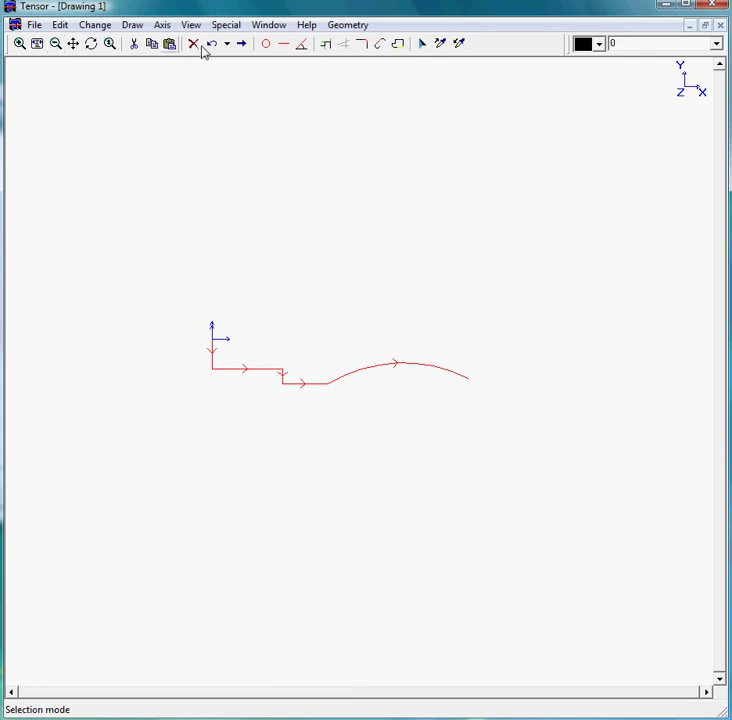
{"action": "left_click", "coordinate": [268, 45]}
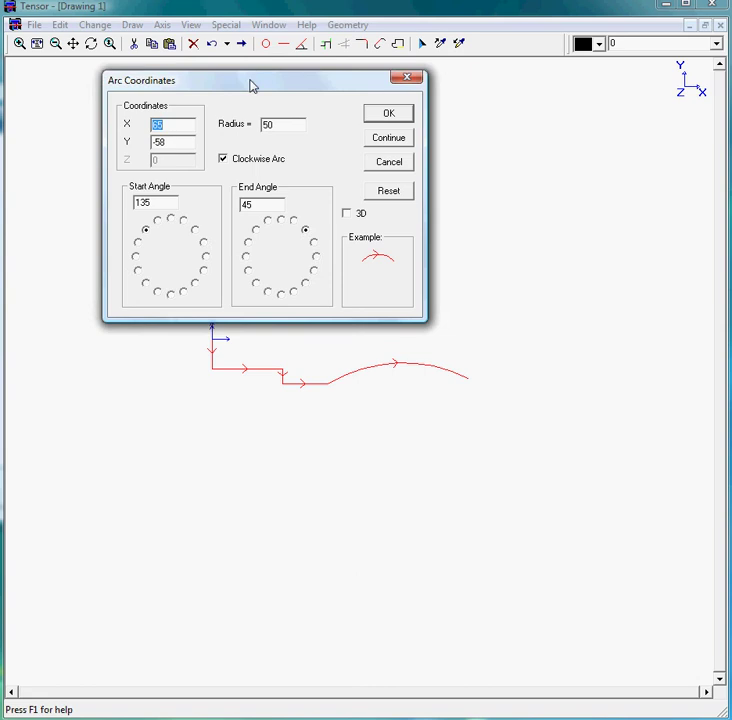
Reset the arc values and set the centre to X 115, Y 72.5-15
{"action": "left_click_drag", "start_coordinate": [252, 84], "coordinate": [210, 46]}
{"action": "left_click", "coordinate": [343, 156]}
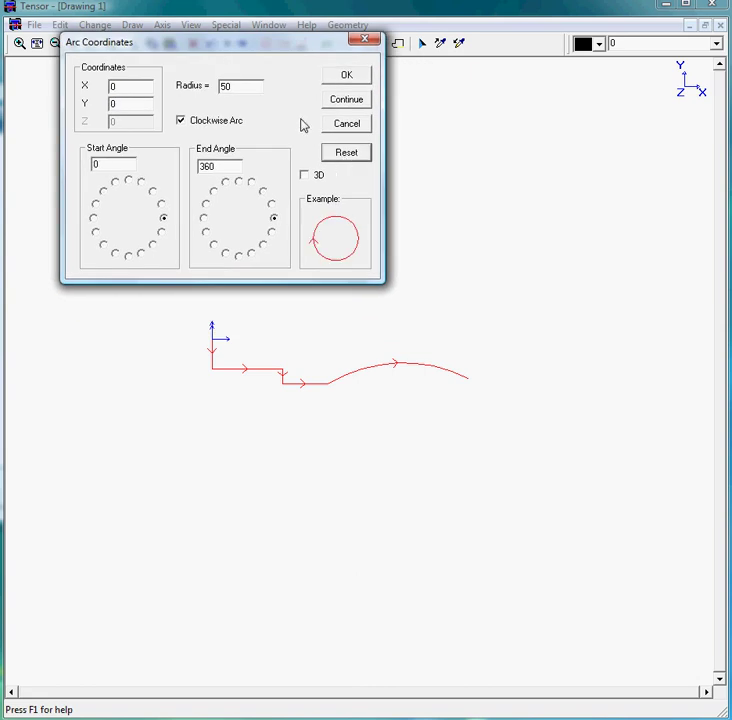
{"action": "double_click", "coordinate": [112, 86]}
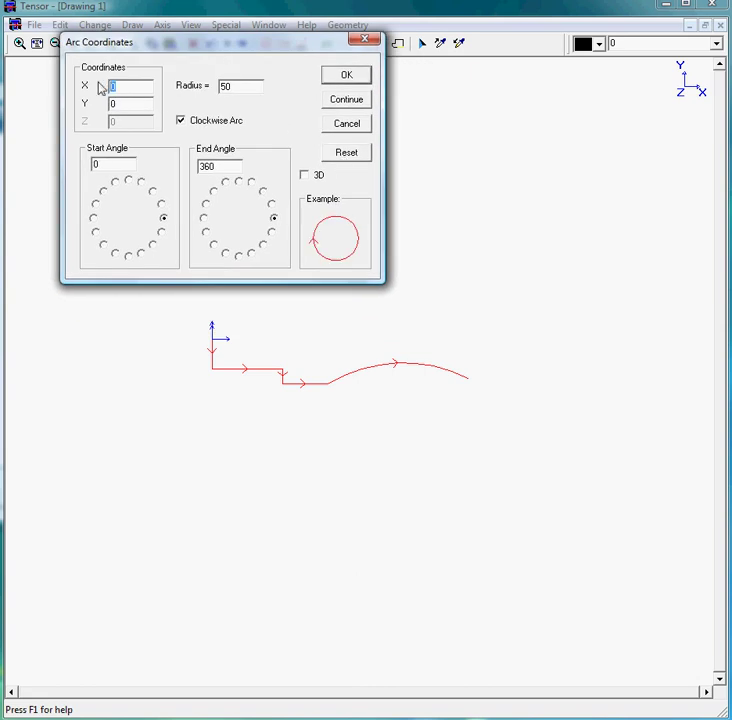
{"action": "type", "text": "115"}
{"action": "left_click", "coordinate": [133, 106]}
{"action": "left_click_drag", "start_coordinate": [133, 106], "coordinate": [69, 109]}
{"action": "type", "text": "1"}
{"action": "type", "text": "72.5"}
{"action": "type", "text": "-1"}
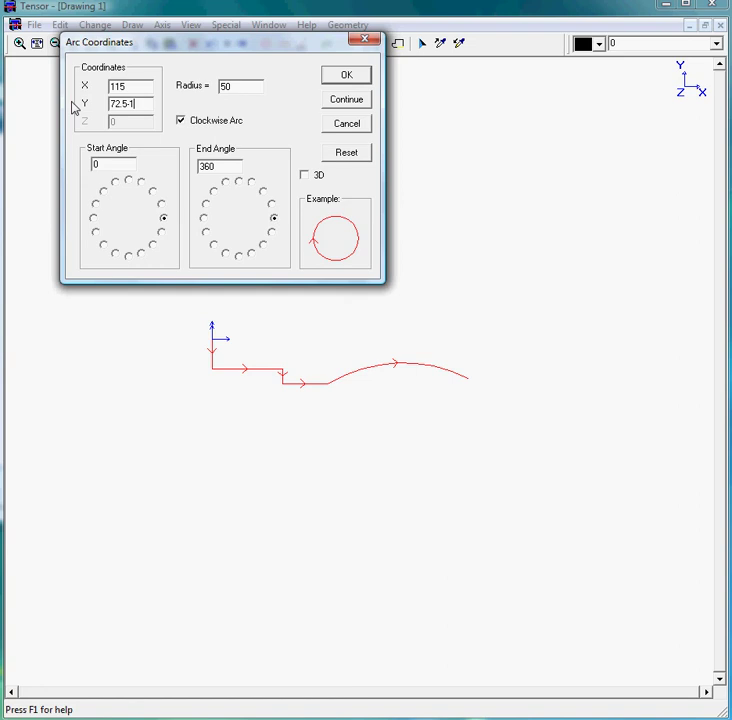
{"action": "type", "text": "5"}
Set radius 72.5, counter-clockwise, from 202.5° to 315°, and create the arc
{"action": "key", "text": "Tab"}
{"action": "type", "text": "72.5"}
{"action": "left_click", "coordinate": [181, 121]}
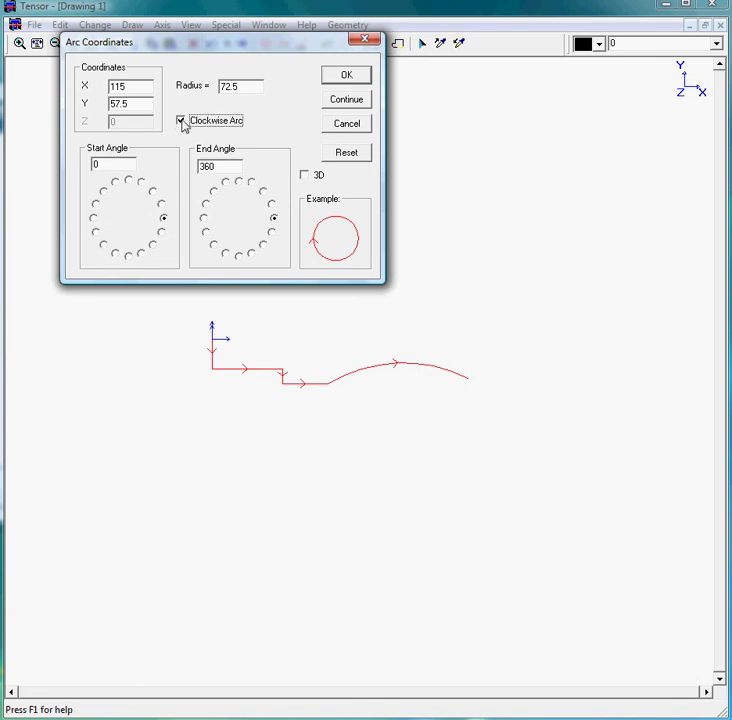
{"action": "left_click", "coordinate": [181, 121]}
{"action": "left_click", "coordinate": [96, 233]}
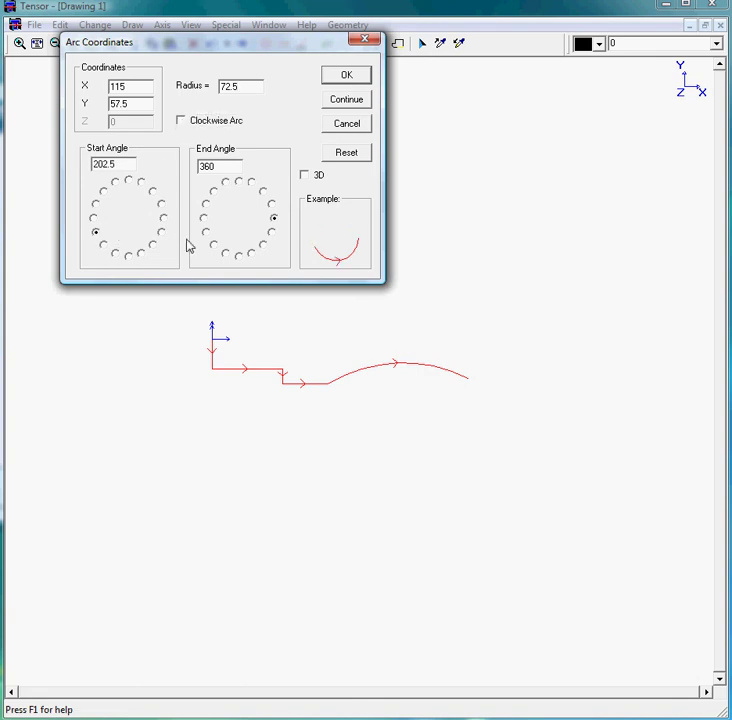
{"action": "left_click", "coordinate": [263, 247]}
{"action": "left_click", "coordinate": [335, 83]}
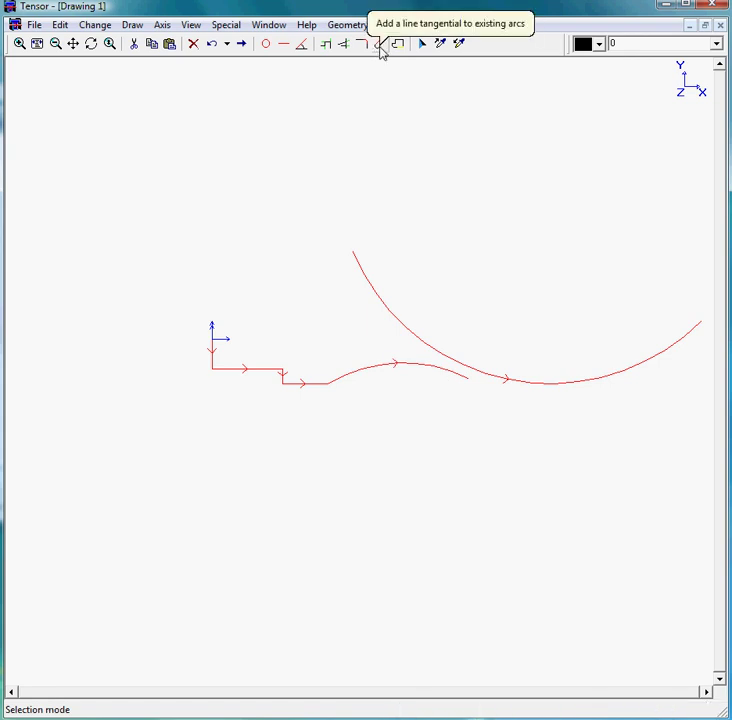
Link the R50 and radius-72.5 arcs with a tangent line and fit the profile in view
{"action": "left_click", "coordinate": [380, 46]}
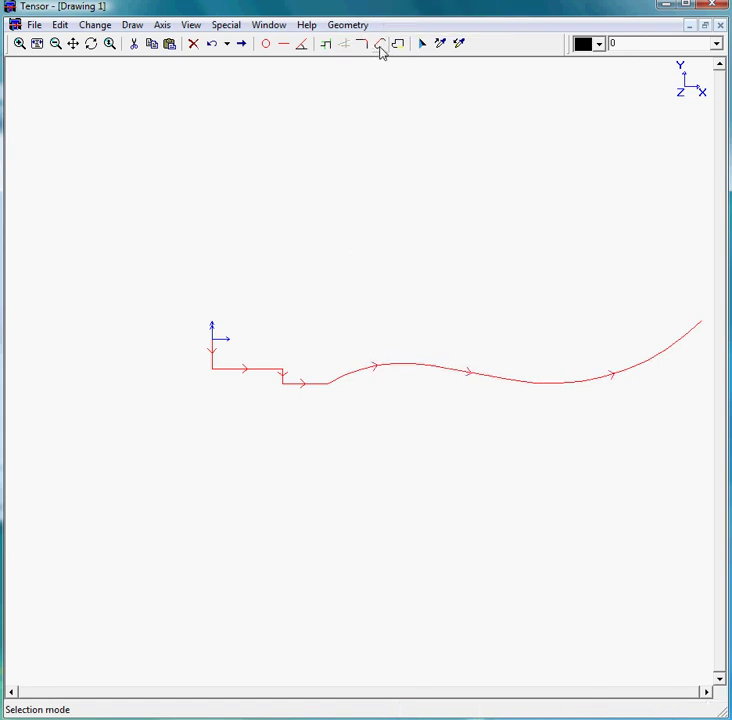
{"action": "left_click", "coordinate": [38, 45]}
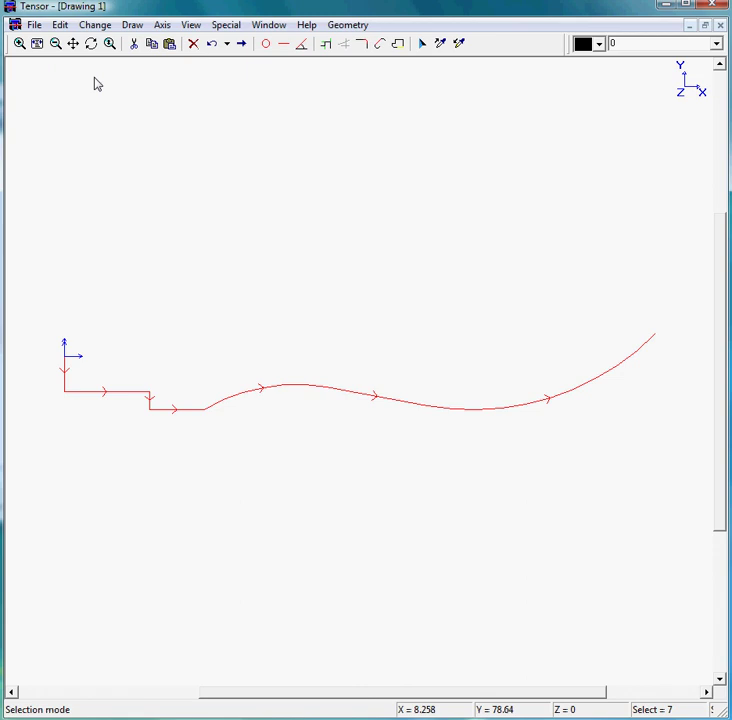
Copy the profile and paste it with Mirror Y values to form the opposite half
{"action": "left_click", "coordinate": [60, 25]}
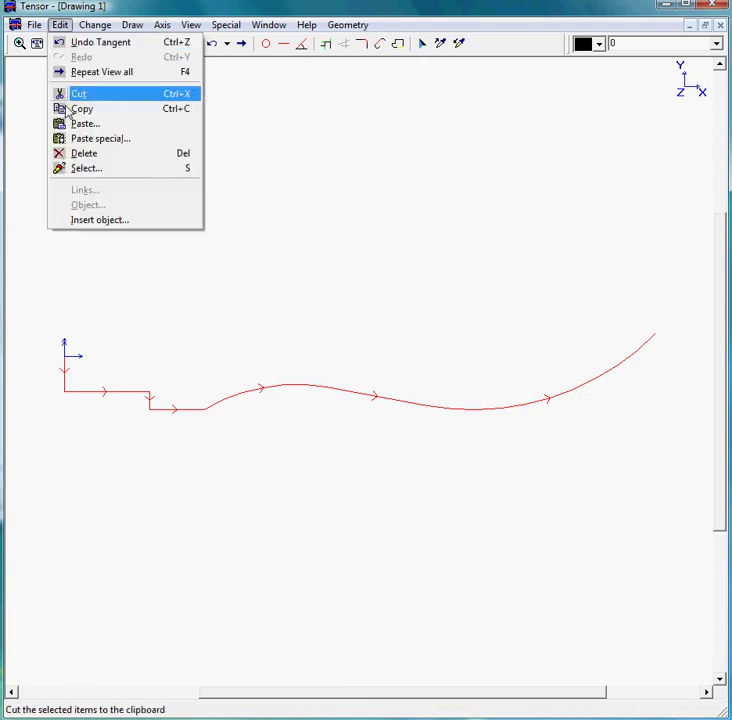
{"action": "left_click", "coordinate": [72, 111]}
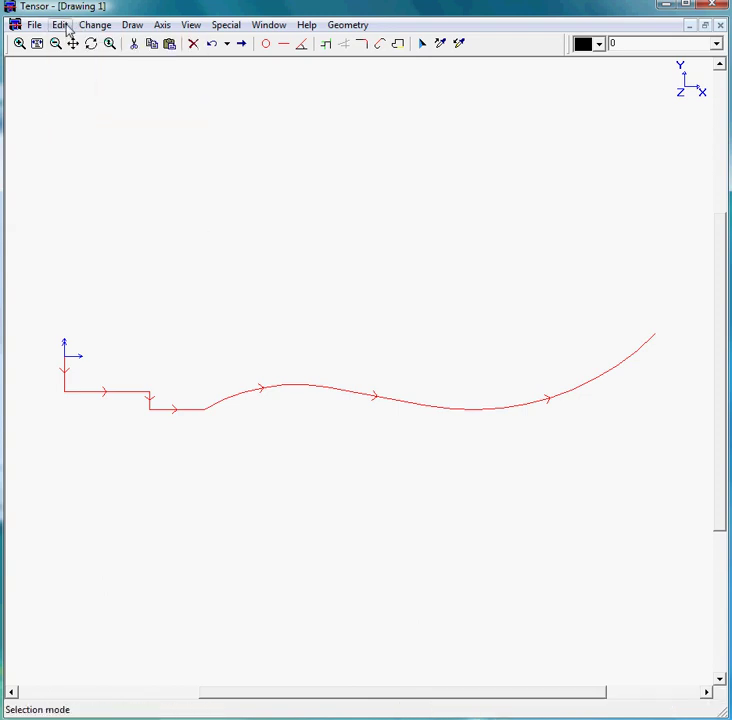
{"action": "left_click", "coordinate": [63, 26]}
{"action": "left_click", "coordinate": [72, 123]}
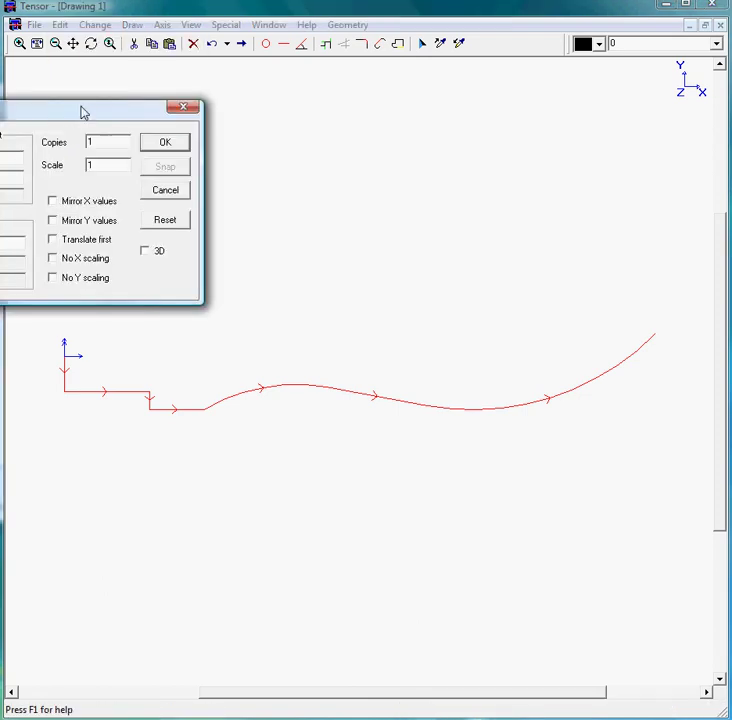
{"action": "left_click_drag", "start_coordinate": [82, 111], "coordinate": [249, 108]}
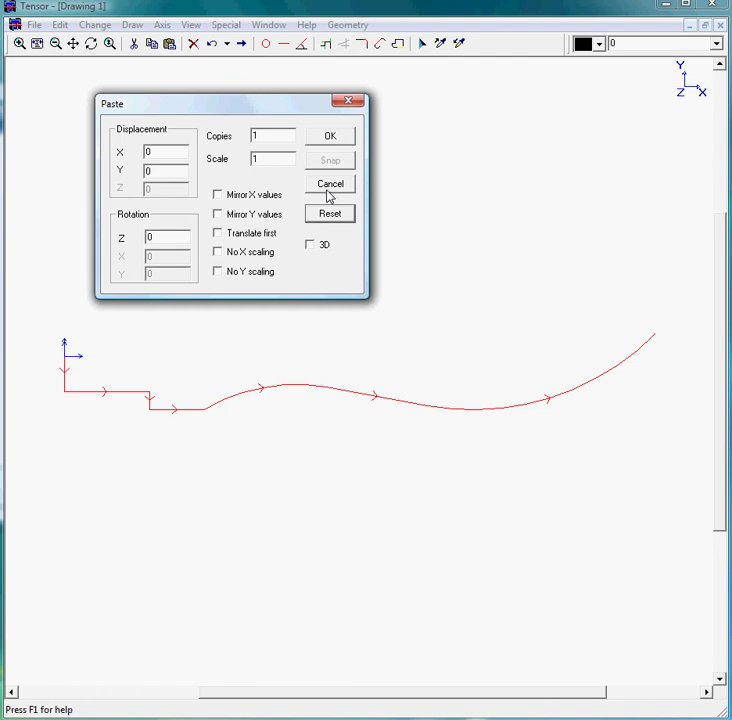
{"action": "left_click", "coordinate": [250, 216]}
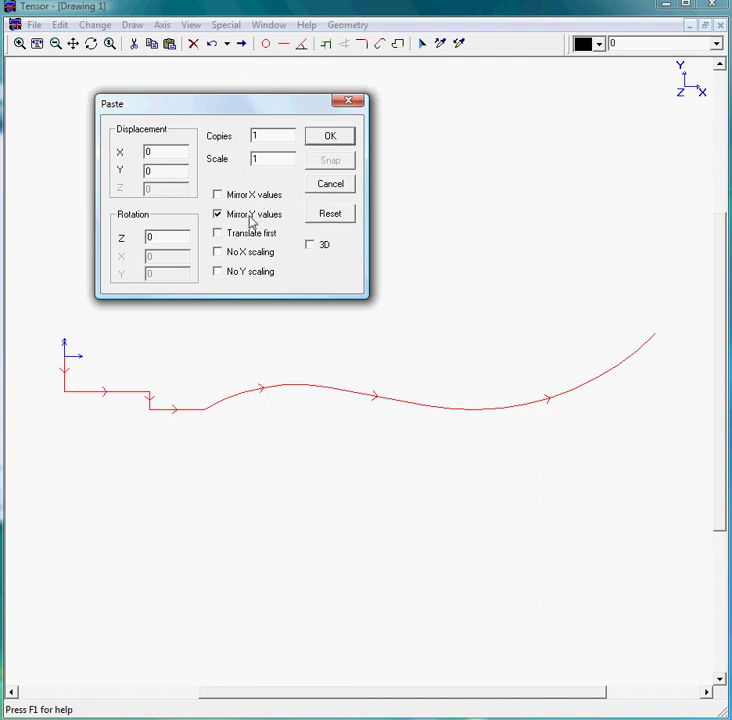
{"action": "left_click", "coordinate": [335, 141]}
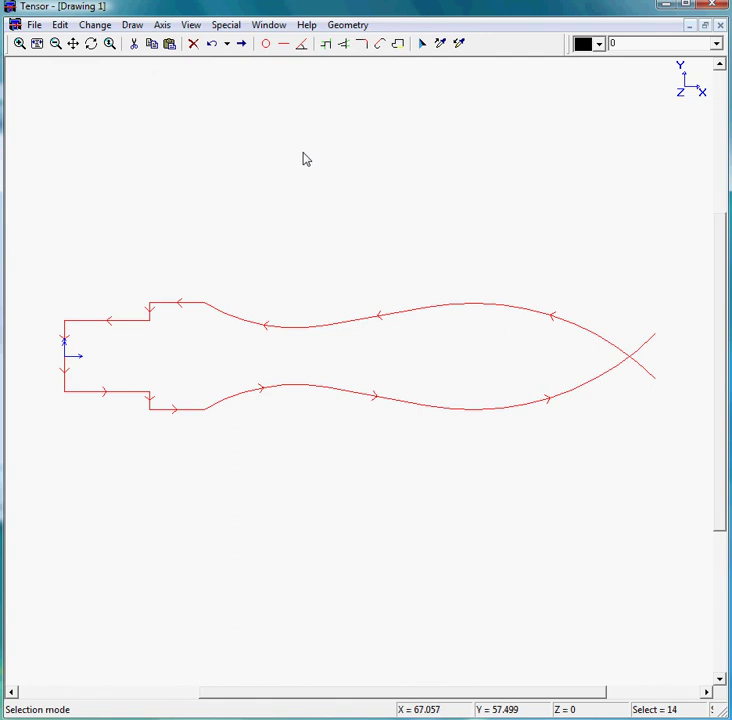
Trim the crossing arc ends into a tip and fillet the two tip arcs with radius 8
{"action": "left_click", "coordinate": [326, 46]}
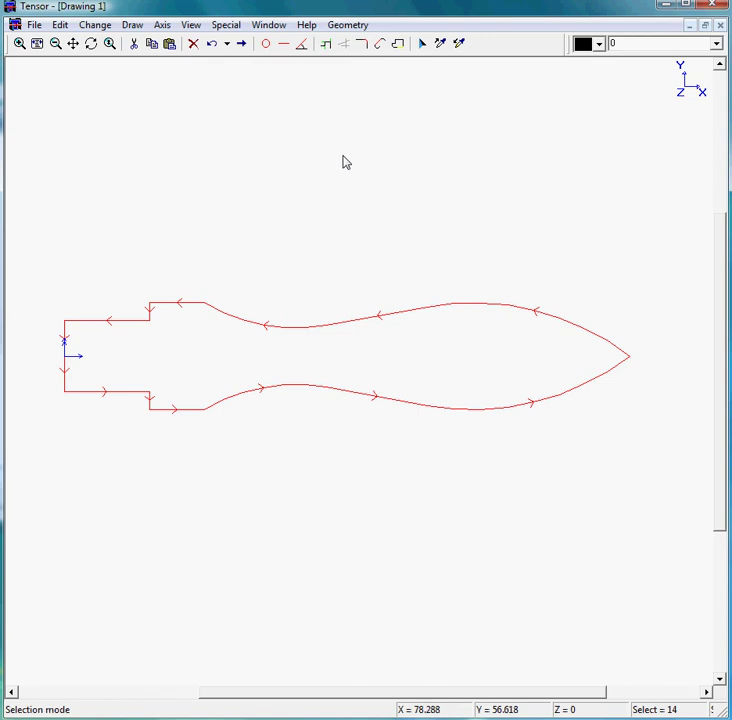
{"action": "mouse_move", "coordinate": [631, 357]}
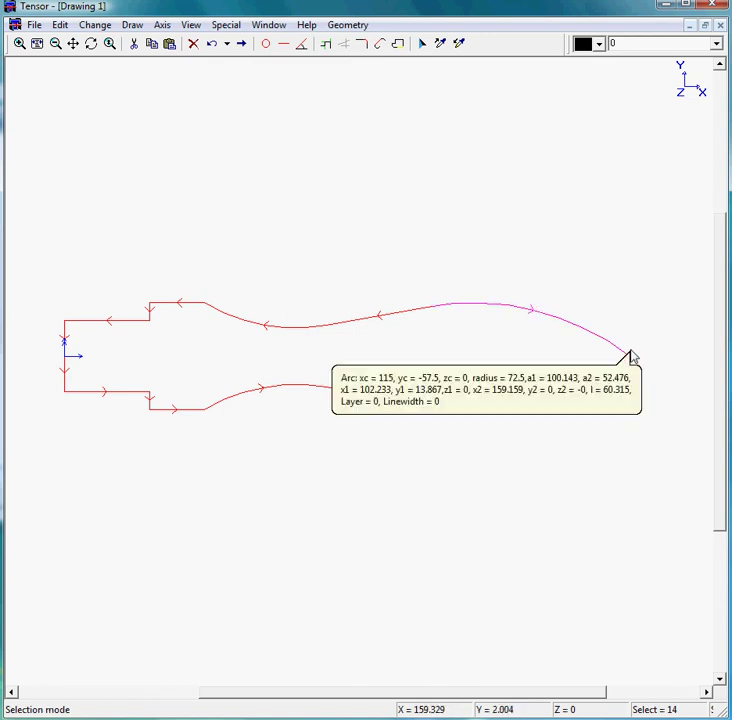
{"action": "left_click", "coordinate": [234, 141]}
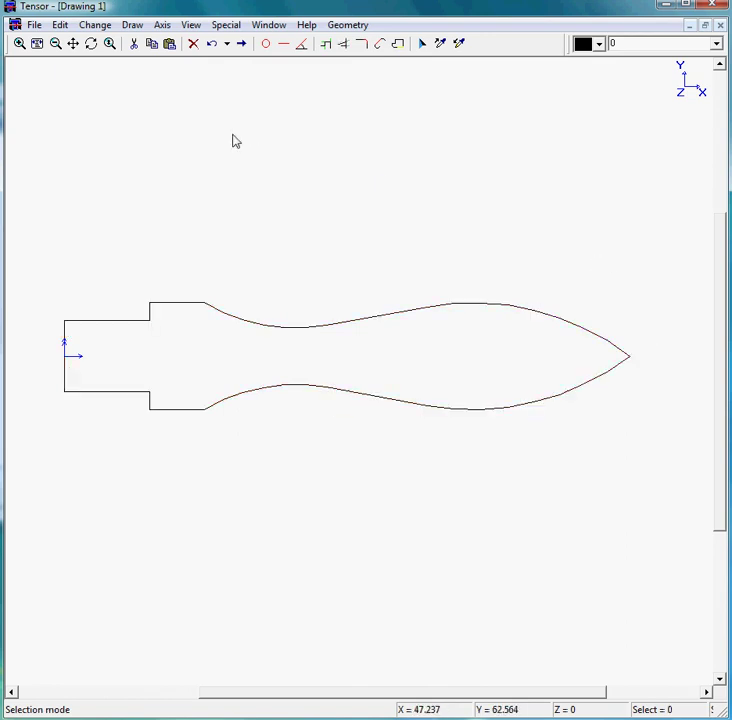
{"action": "left_click", "coordinate": [617, 372]}
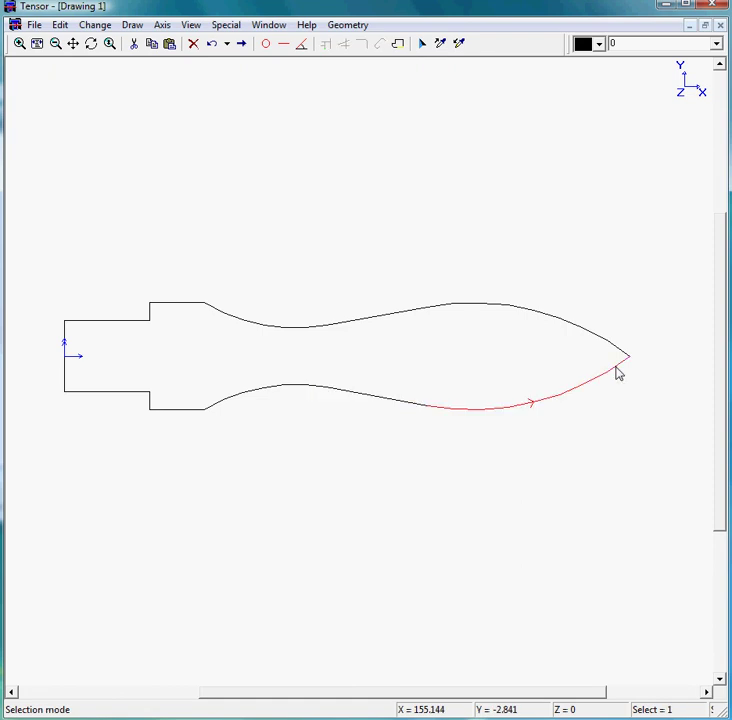
{"action": "left_click", "coordinate": [514, 311]}
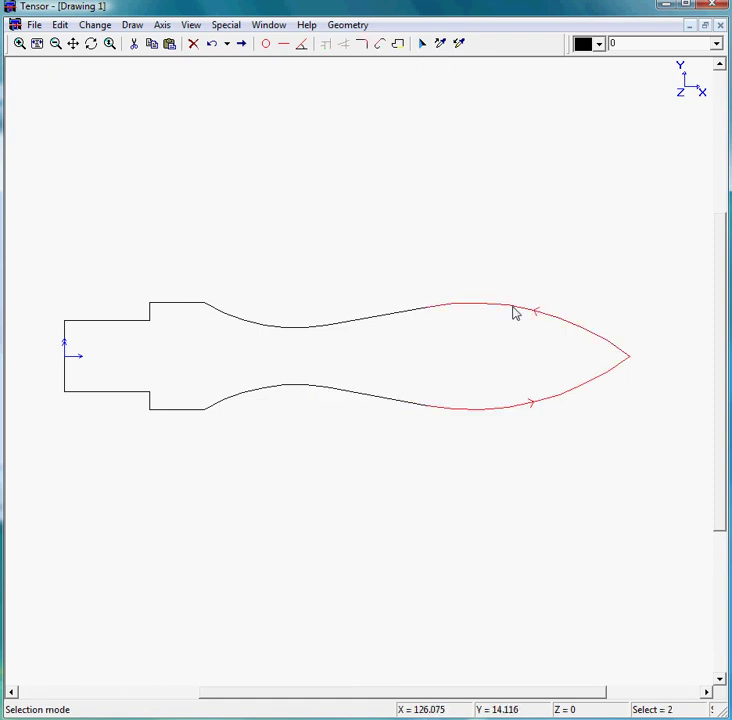
{"action": "left_click", "coordinate": [361, 45]}
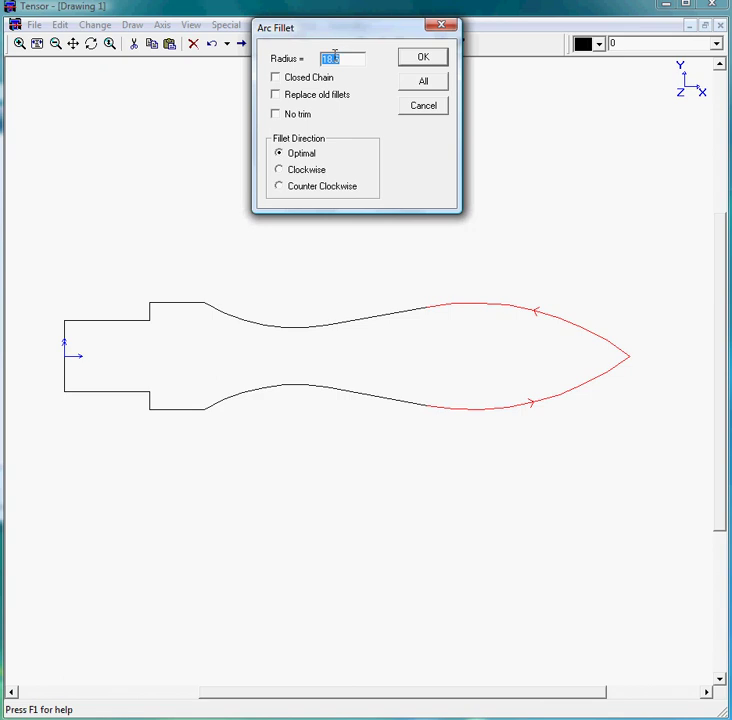
{"action": "type", "text": "8"}
{"action": "left_click", "coordinate": [437, 62]}
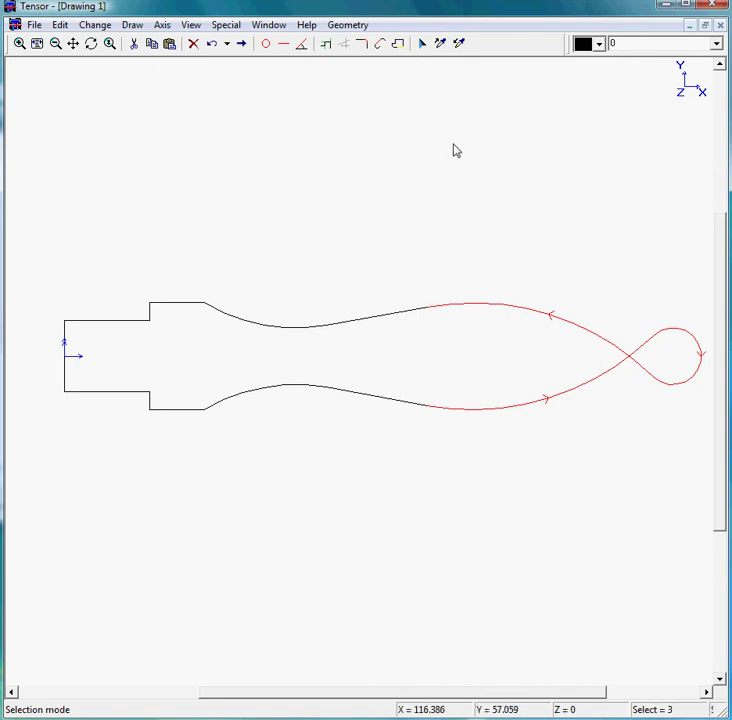
Undo the looped fillet and refillet the handle tip with a counter-clockwise R8 arc
{"action": "left_click", "coordinate": [212, 45]}
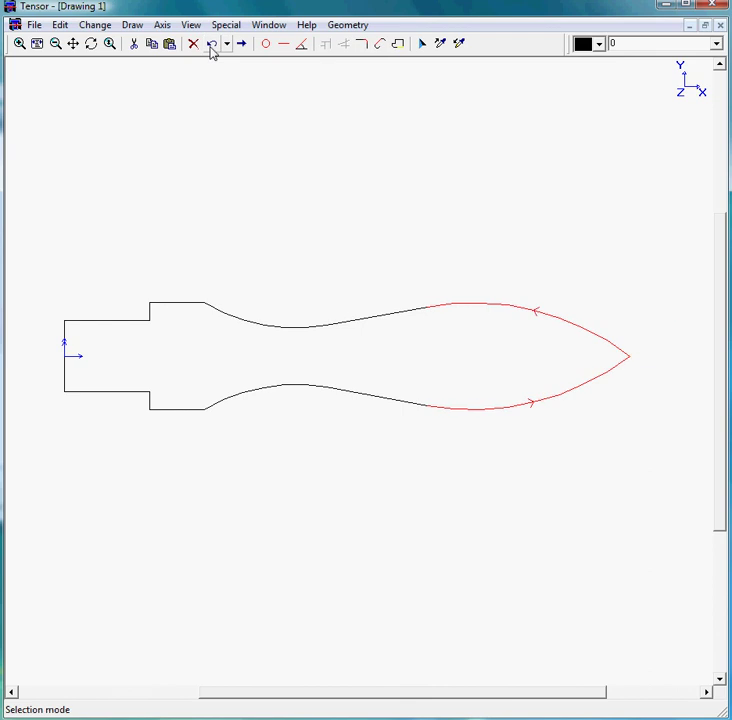
{"action": "left_click", "coordinate": [367, 46]}
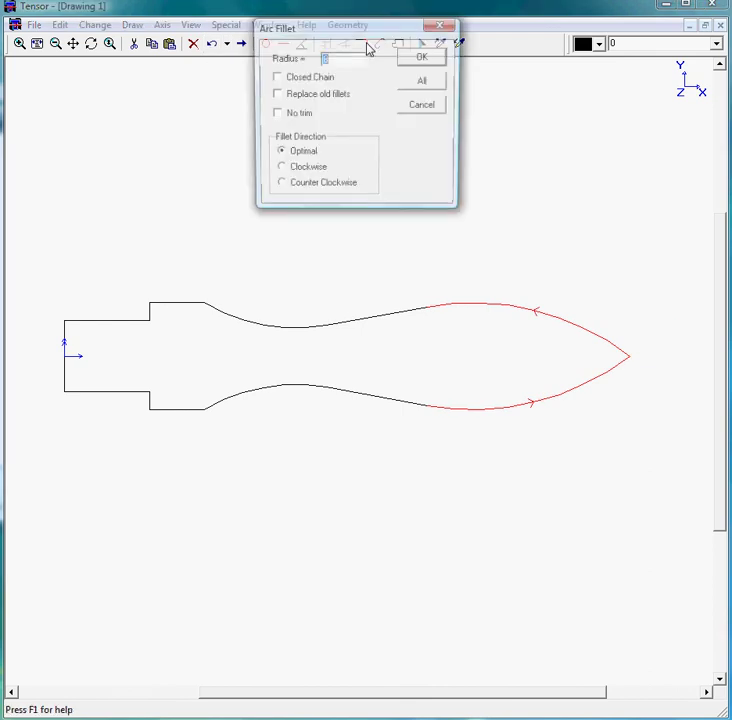
{"action": "left_click_drag", "start_coordinate": [358, 40], "coordinate": [368, 114]}
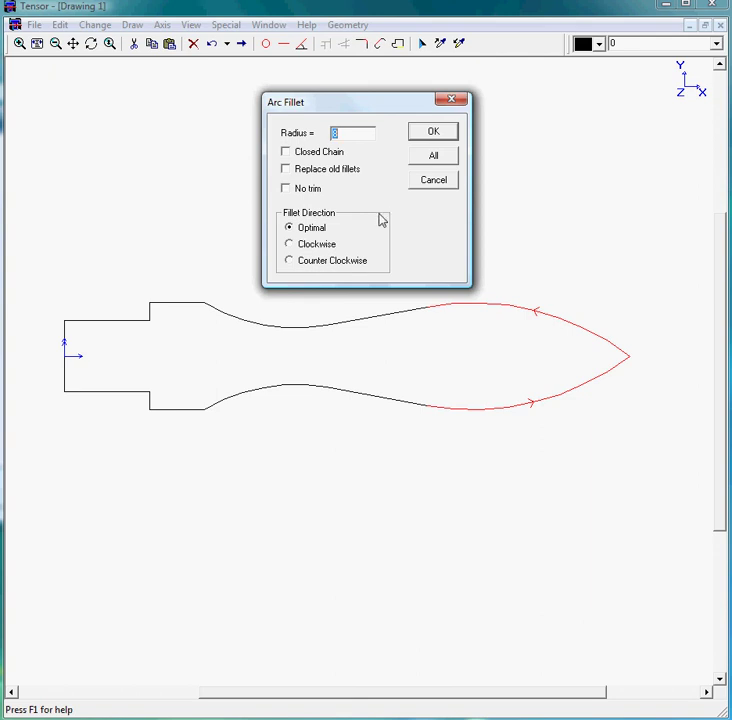
{"action": "left_click", "coordinate": [310, 268]}
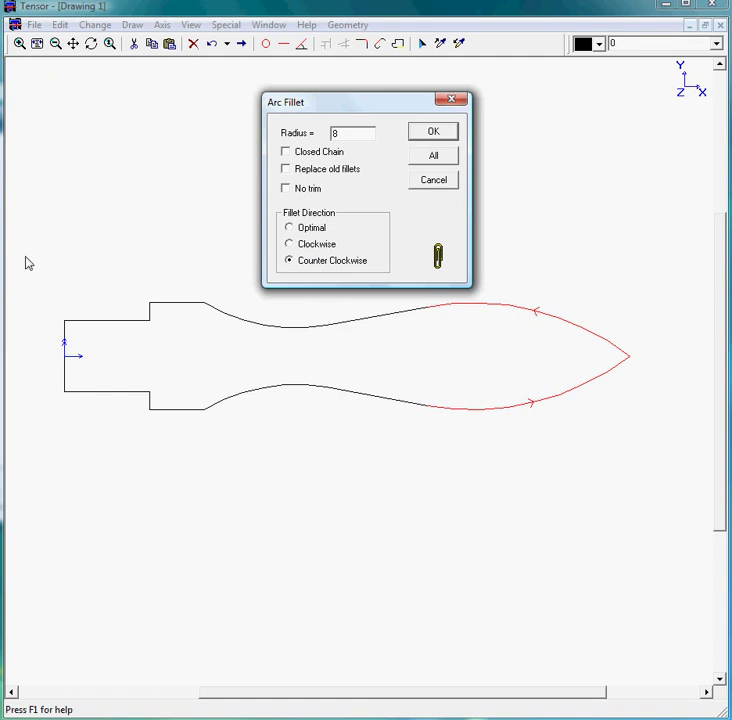
{"action": "left_click", "coordinate": [431, 133]}
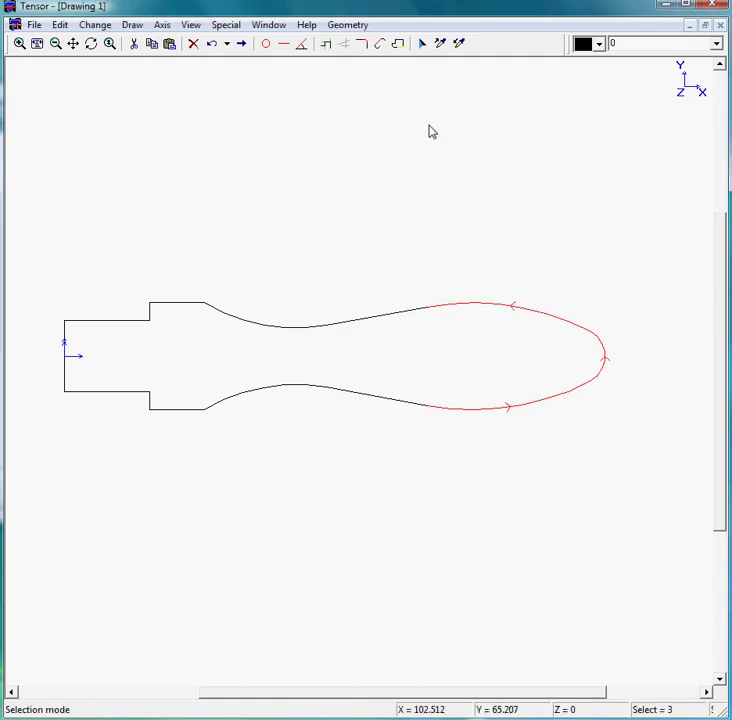
{"action": "left_click", "coordinate": [266, 168]}
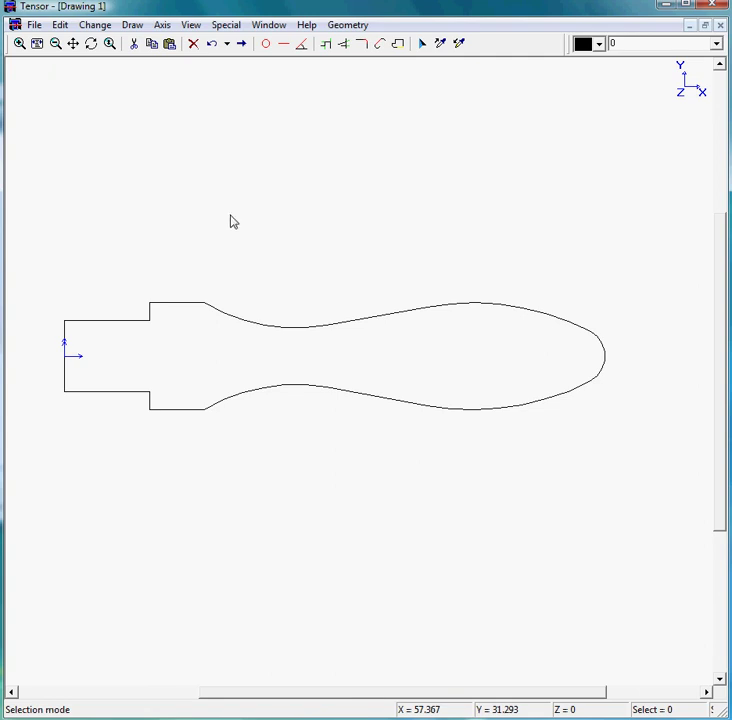
{"action": "left_click", "coordinate": [363, 45]}
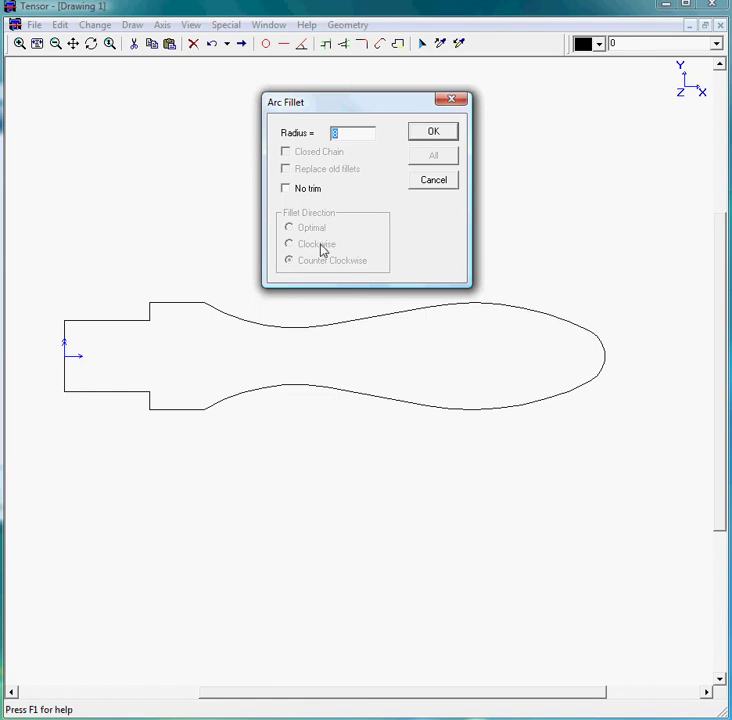
{"action": "left_click_drag", "start_coordinate": [355, 111], "coordinate": [222, 95]}
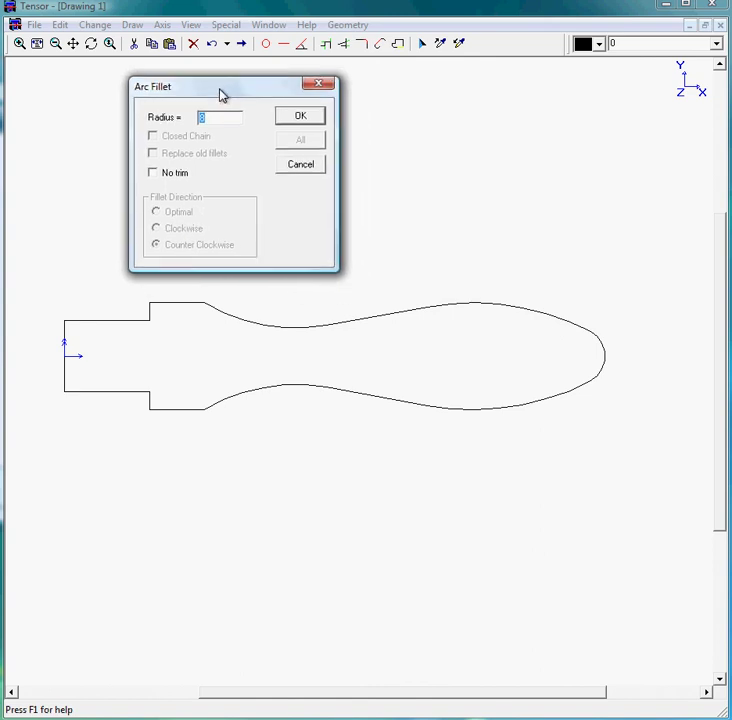
{"action": "left_click", "coordinate": [301, 166]}
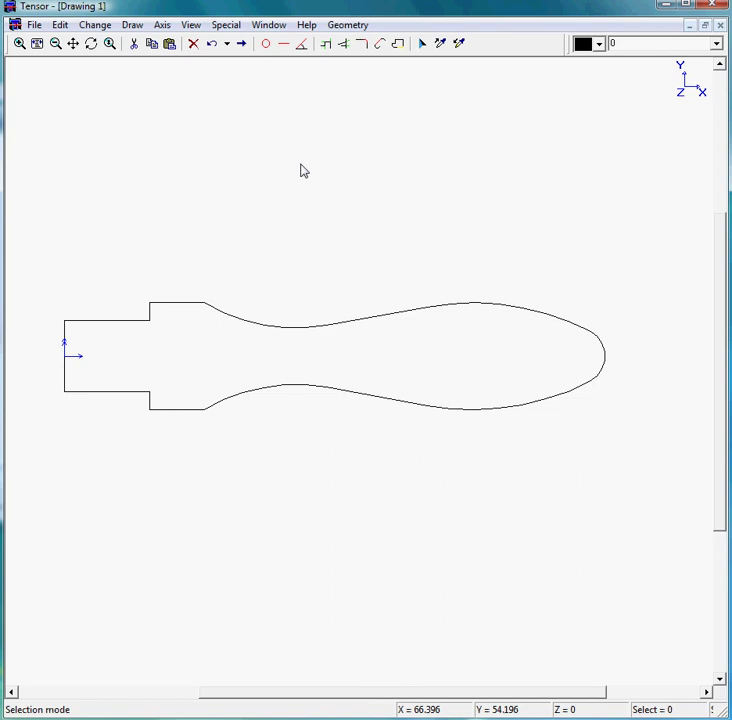